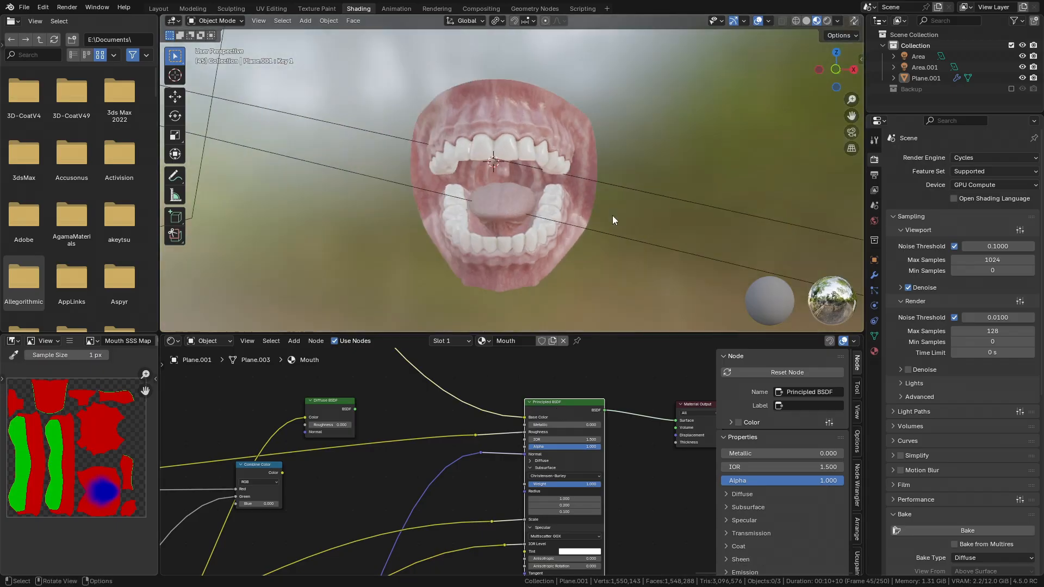
scroll(612, 215, up, 1)
scroll(470, 481, down, 7)
middle_drag(470, 481, 522, 351)
key(shift+a)
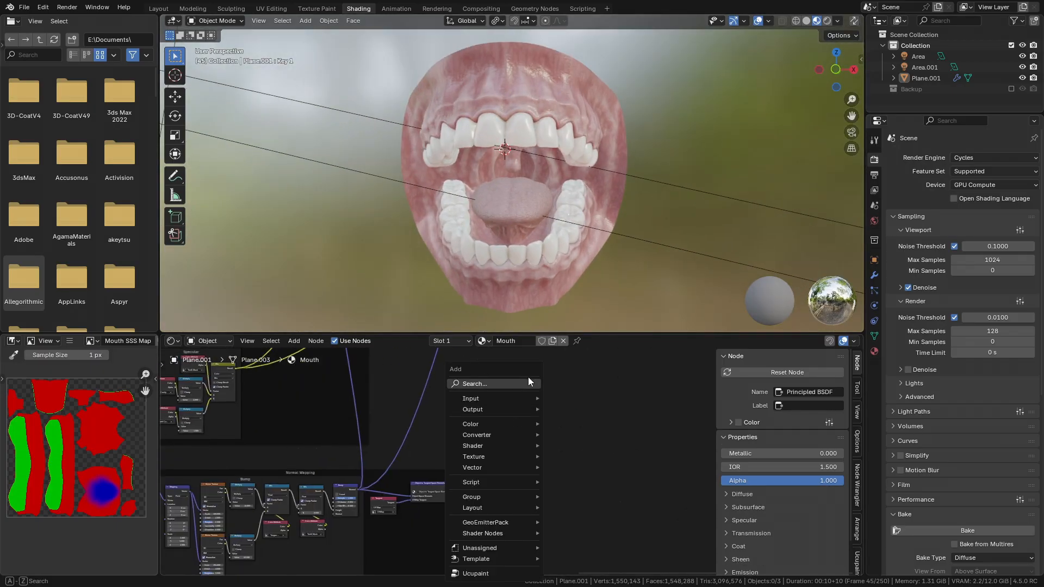
In the Layout workspace, switch to solid shading and disable the mouth mesh's Multires modifier in the viewport.
click(159, 8)
middle_drag(422, 249, 359, 249)
click(358, 249)
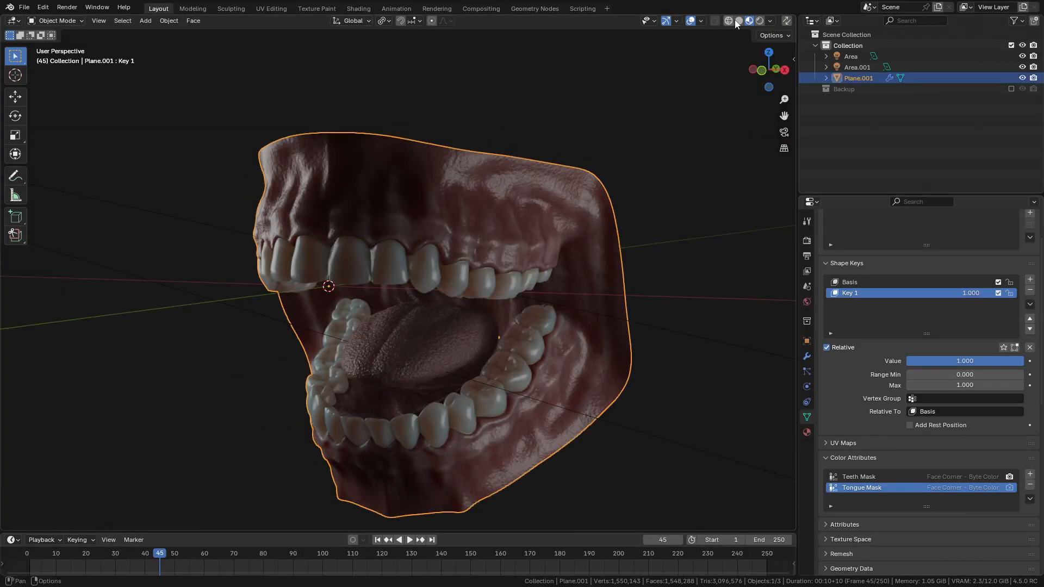
click(738, 21)
mouse_move(416, 228)
middle_down()
mouse_move(483, 198)
mouse_move(503, 210)
middle_up()
click(808, 357)
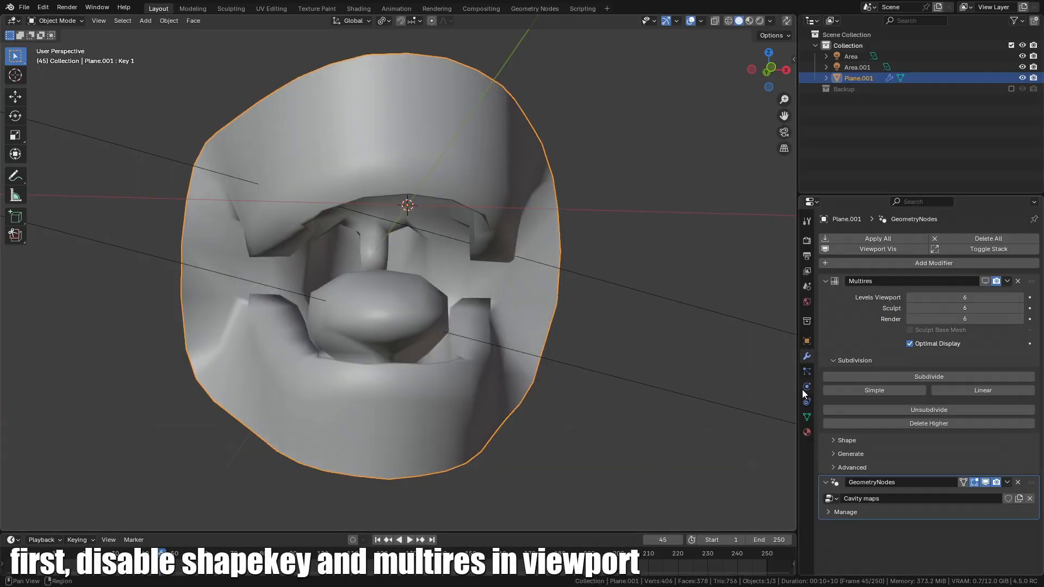
Set the value of the mouth mesh's shape key Key 1 to 0.
drag(797, 413, 804, 414)
click(814, 417)
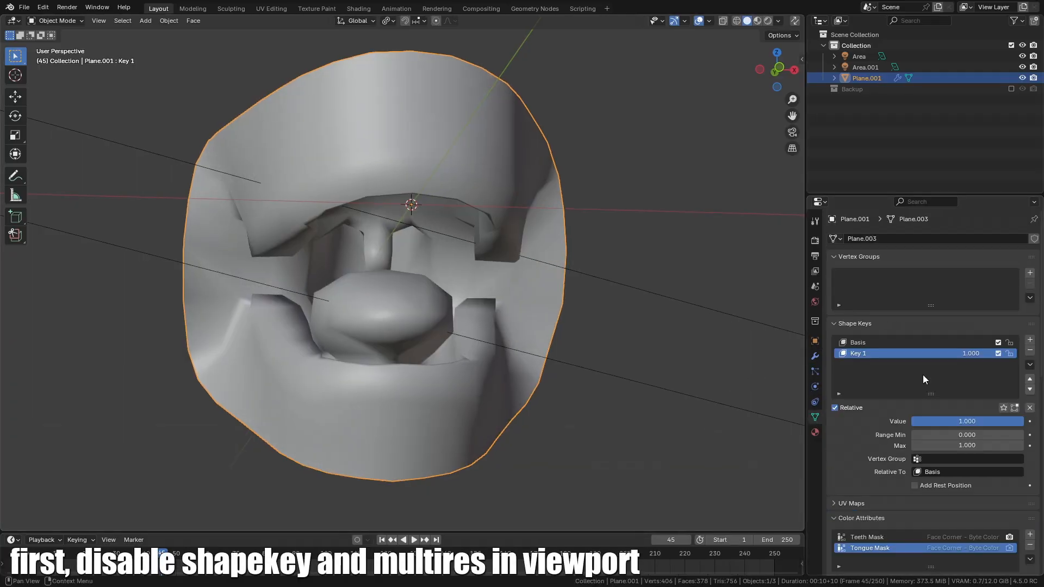
click(976, 356)
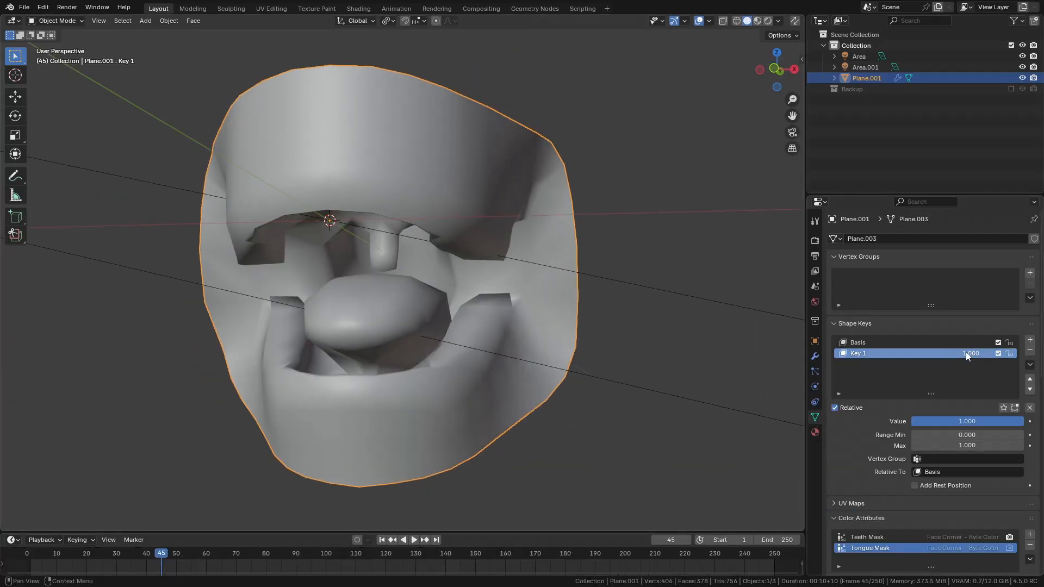
drag(966, 352, 881, 331)
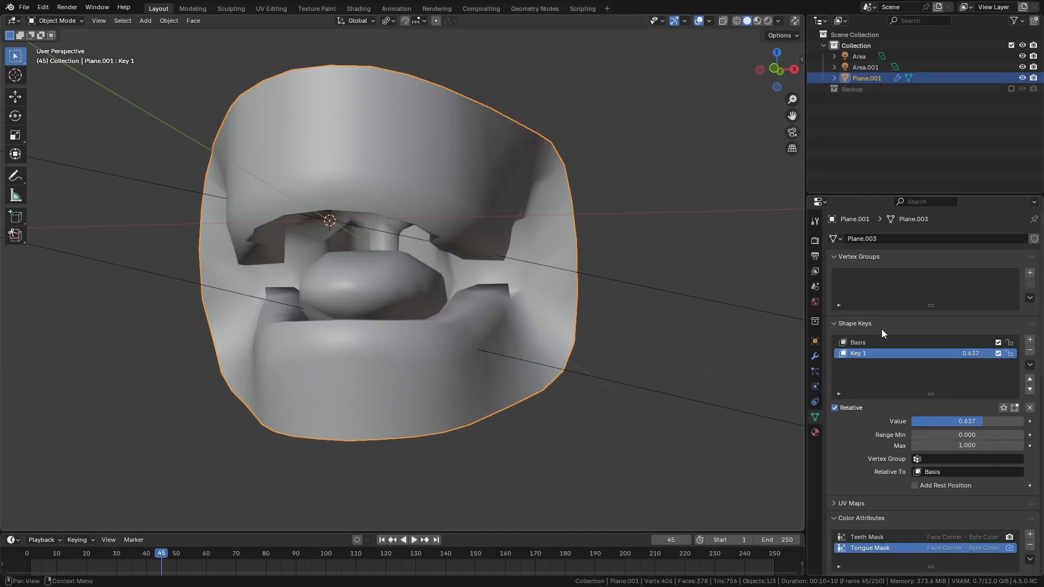
drag(988, 426, 911, 423)
In front view, duplicate the mouth mesh twice along the global X axis, setting the second copy about 8.5 cm beyond the first.
key(KP_1)
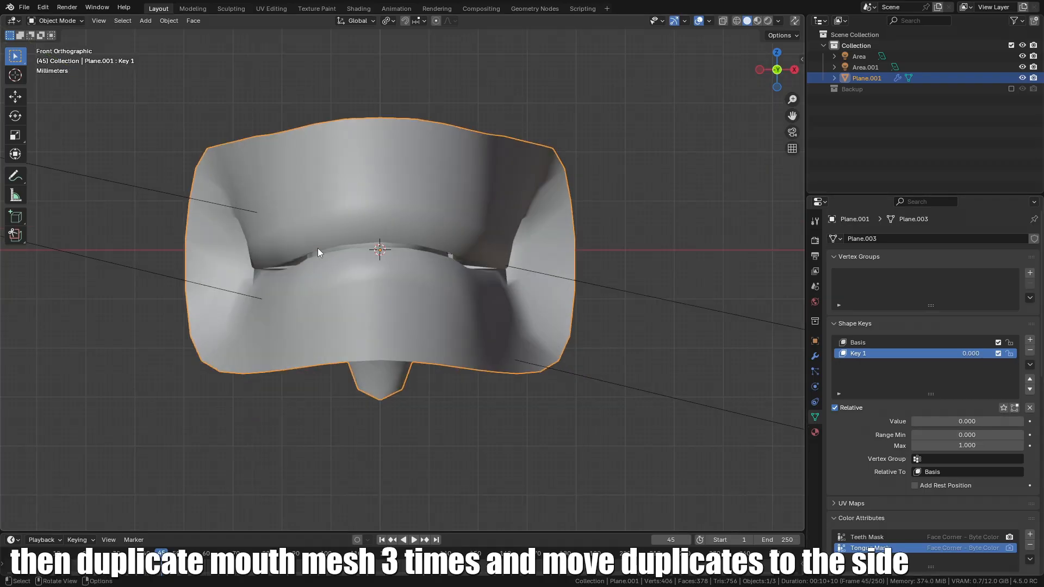
key(shift+d)
key(x)
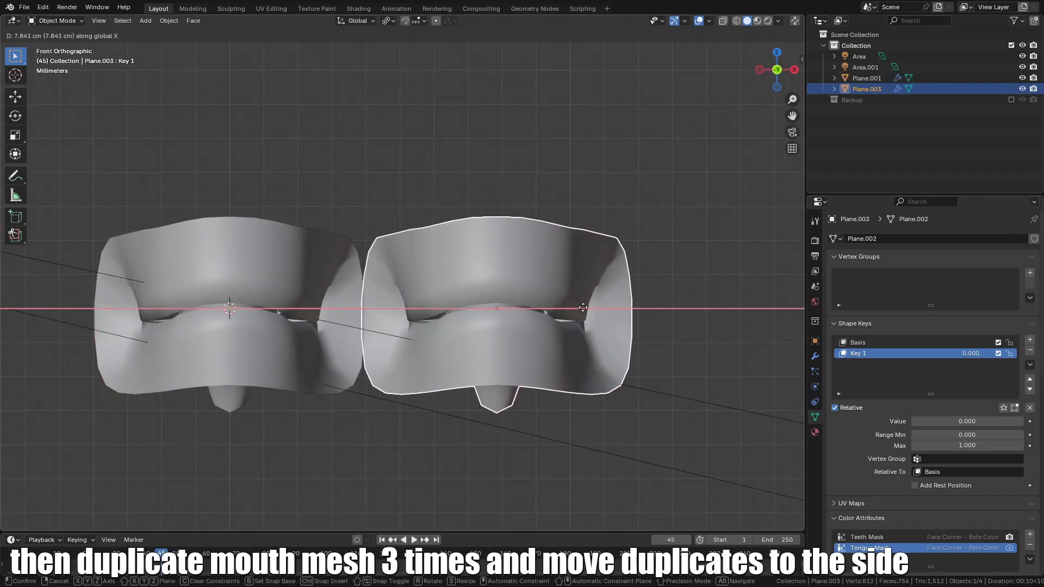
click(612, 321)
shift+middle_drag(612, 321, 495, 321)
key(shift+d)
key(x)
click(735, 326)
shift+middle_drag(735, 326, 477, 326)
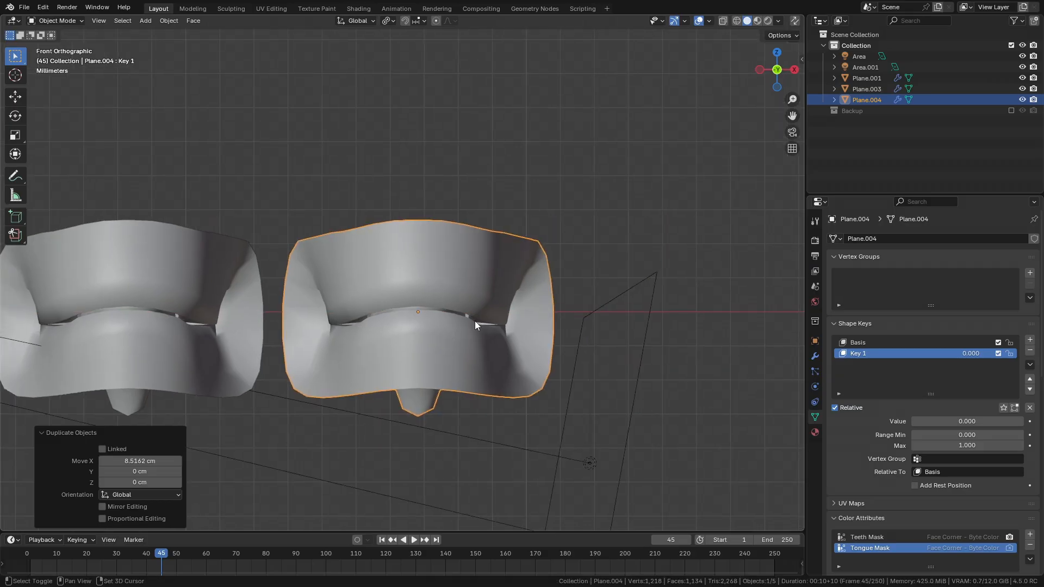
Duplicate the last mouth copy once more along the global X axis so the copies stand side by side.
key(shift+d)
key(x)
click(149, 362)
shift+middle_drag(147, 362, 222, 357)
click(77, 373)
shift+middle_drag(407, 319, 395, 311)
click(374, 254)
shift+middle_drag(599, 319, 494, 311)
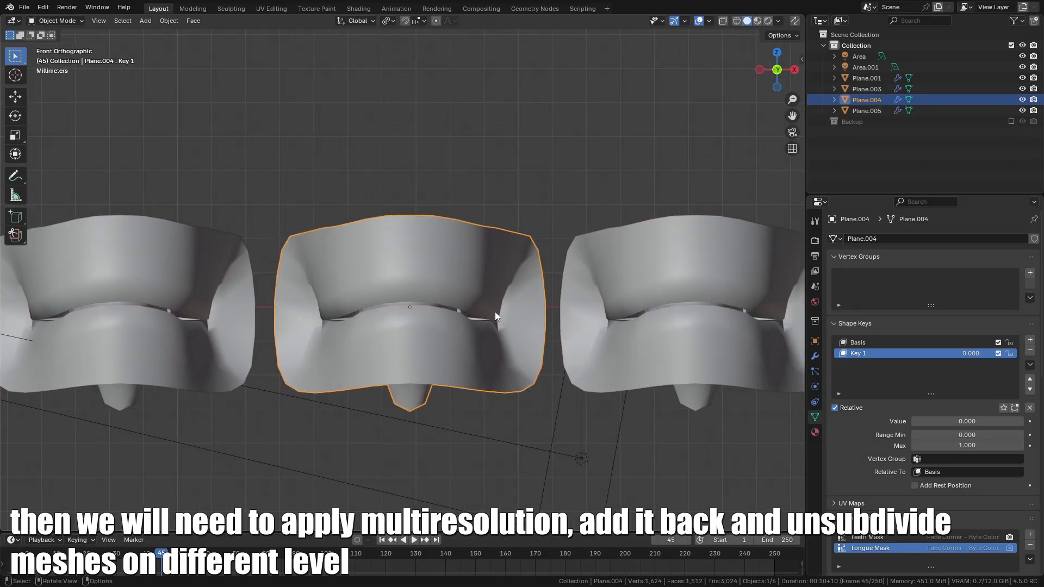
click(642, 241)
Enable Multires in the viewport on the first duplicate, Plane.003, and convert that object to a mesh.
middle_drag(563, 348, 510, 369)
click(315, 320)
click(814, 356)
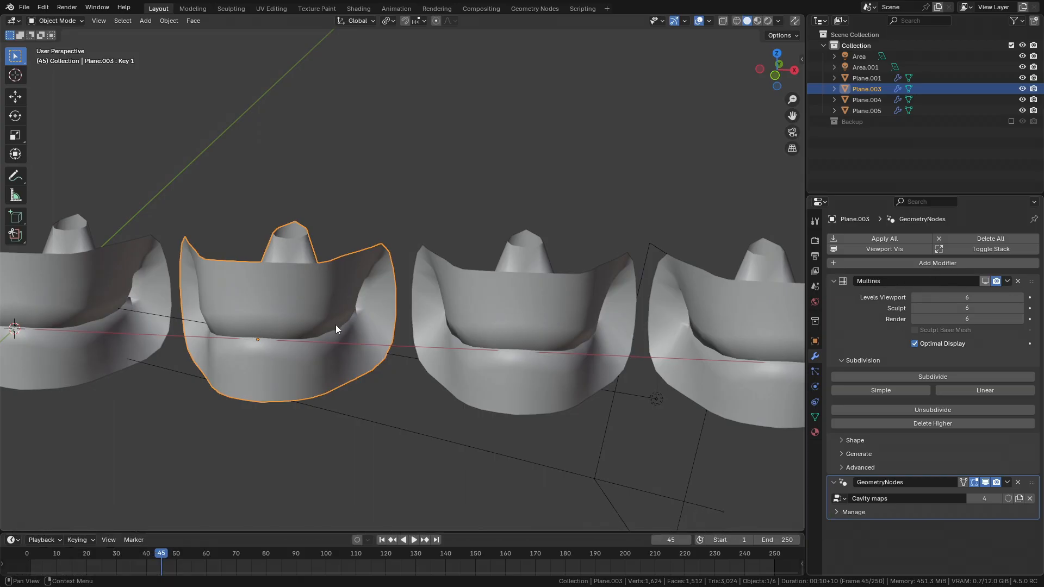
key(KP_Decimal)
key(q)
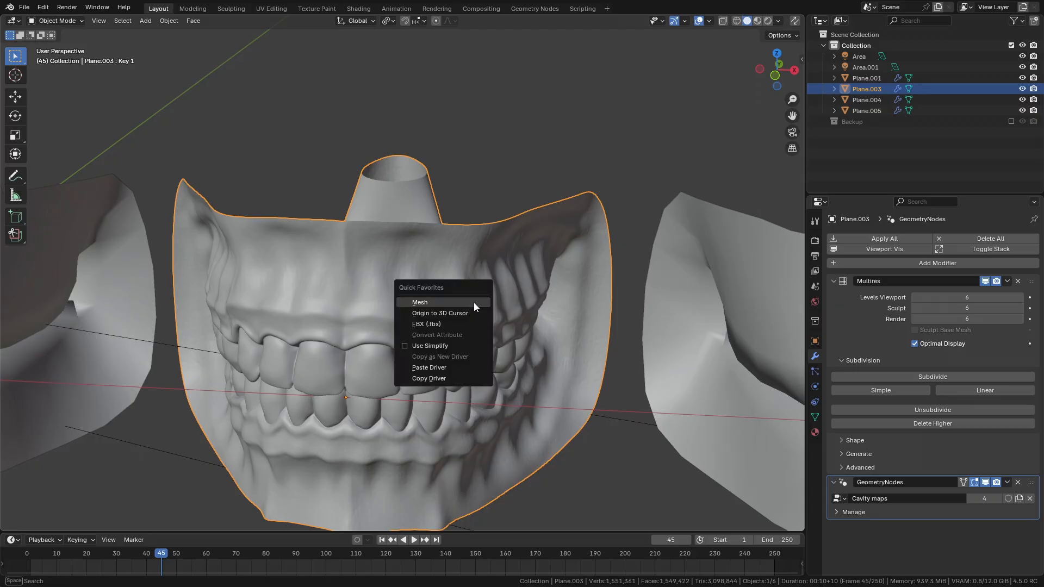
click(429, 306)
Add a new Multiresolution modifier to Plane.003 and unsubdivide it three times, using wireframe display to check the topology.
mouse_move(426, 312)
middle_down()
mouse_move(387, 295)
mouse_move(414, 298)
middle_up()
click(925, 238)
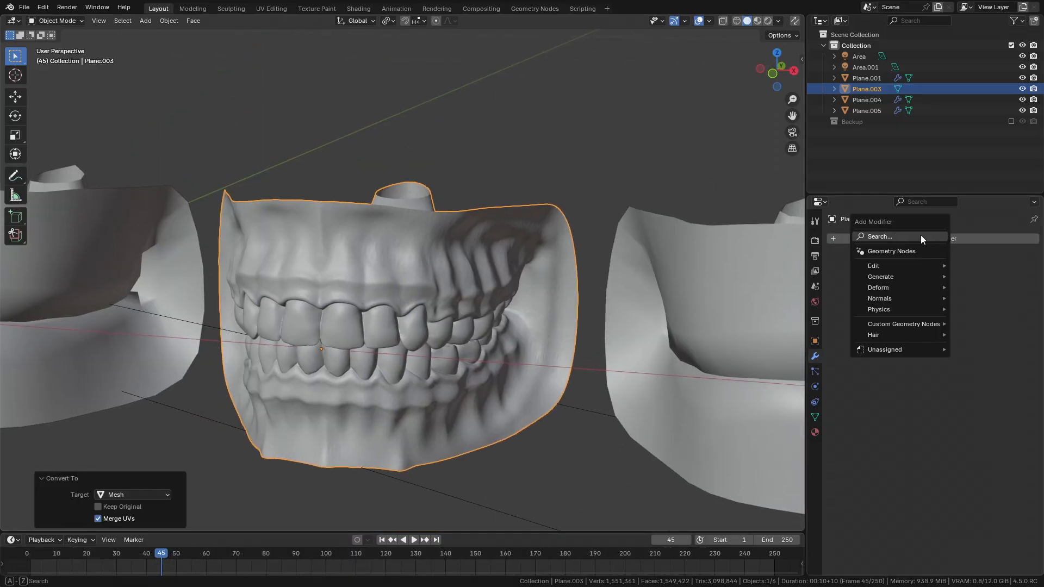
click(921, 236)
click(858, 320)
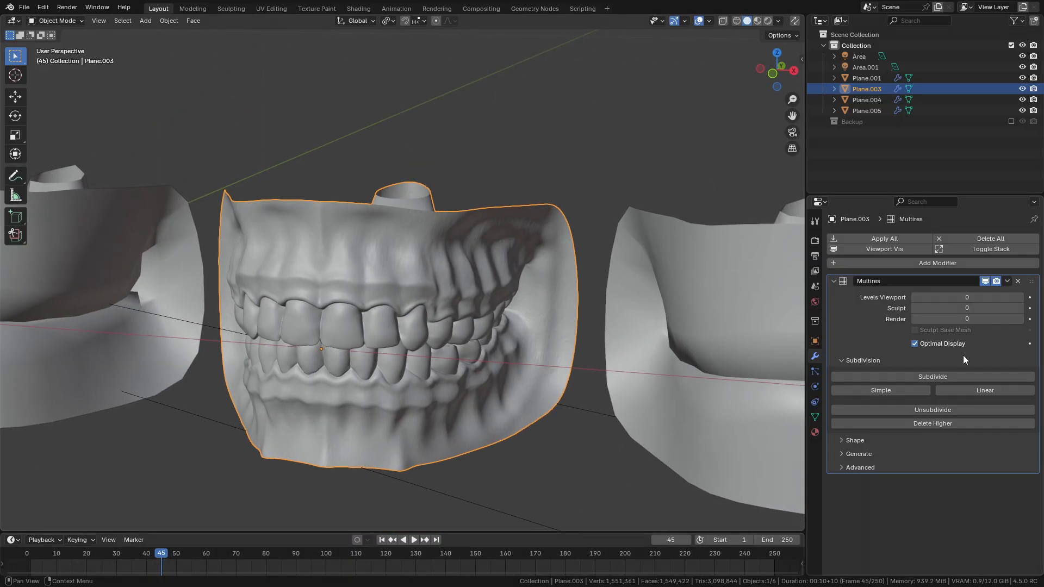
click(936, 413)
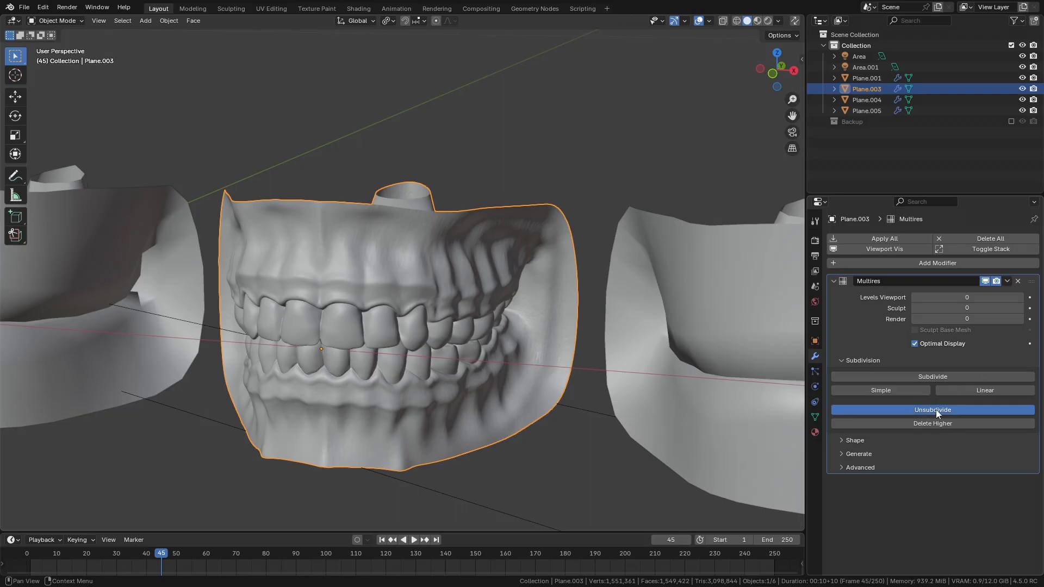
click(737, 21)
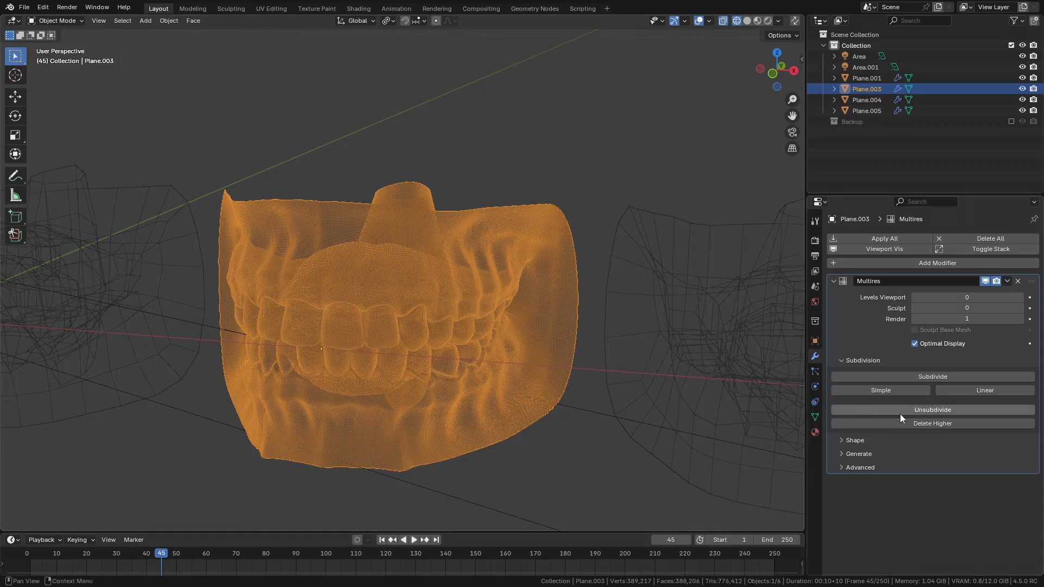
click(724, 21)
click(894, 411)
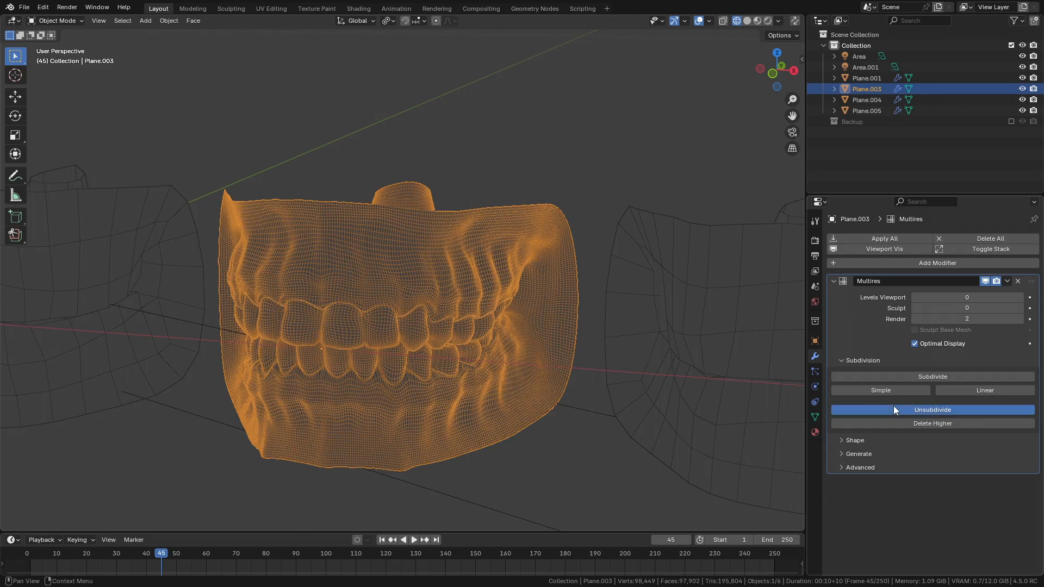
Try to convert Plane.004 and Plane.005 to meshes together while their Multires modifiers are hidden in the viewport.
click(650, 377)
key(KP_Decimal)
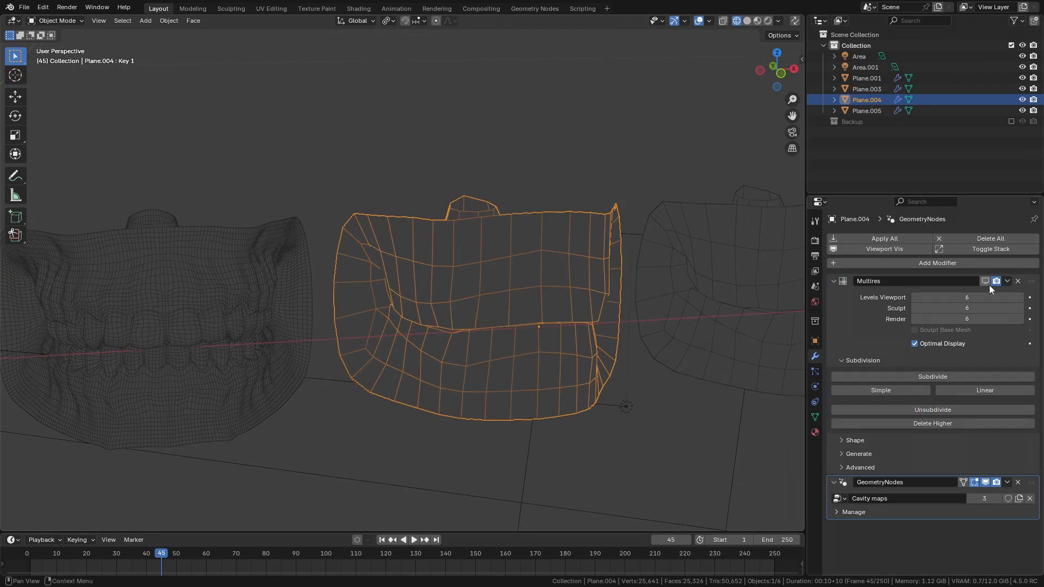
middle_drag(602, 319, 566, 324)
shift+click(720, 282)
key(alt+c)
click(567, 325)
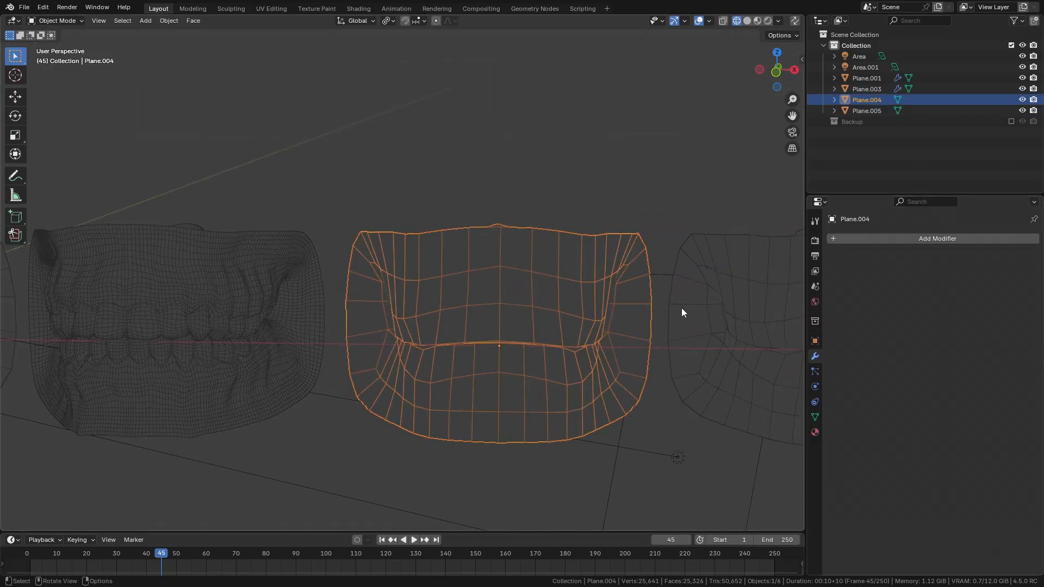
scroll(681, 308, down, 1)
Undo the joint mesh conversion of Plane.004 and Plane.005.
key(ctrl+z)
key(ctrl+z)
key(ctrl+z)
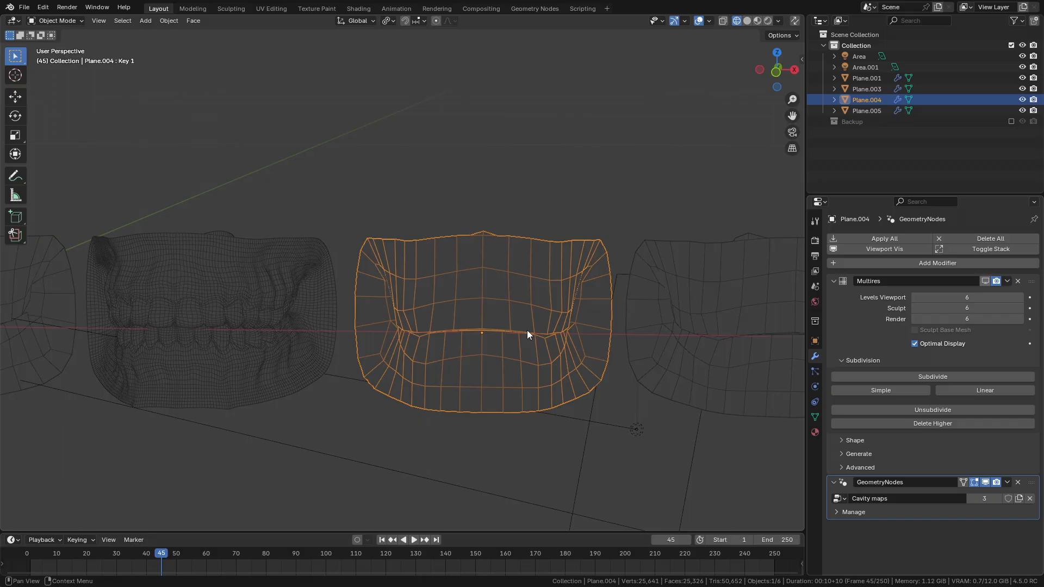
key(ctrl+z)
Enable Multires in the viewport on the second duplicate, Plane.004, and convert that object to a mesh.
scroll(509, 331, up, 3)
middle_drag(509, 330, 477, 344)
key(q)
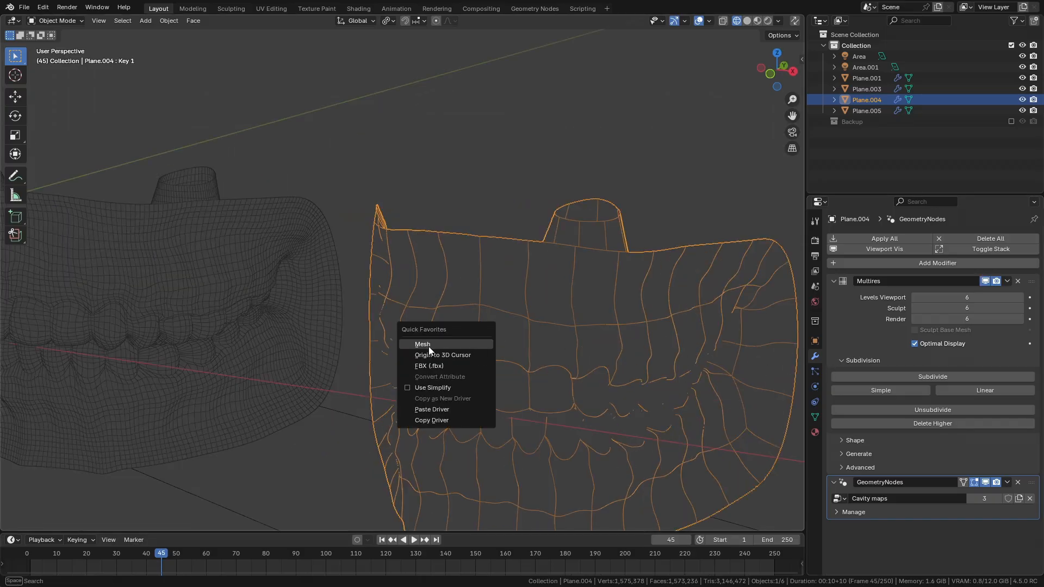
click(462, 344)
Add a new Multiresolution modifier to Plane.004 and unsubdivide it four times.
click(892, 239)
key(space)
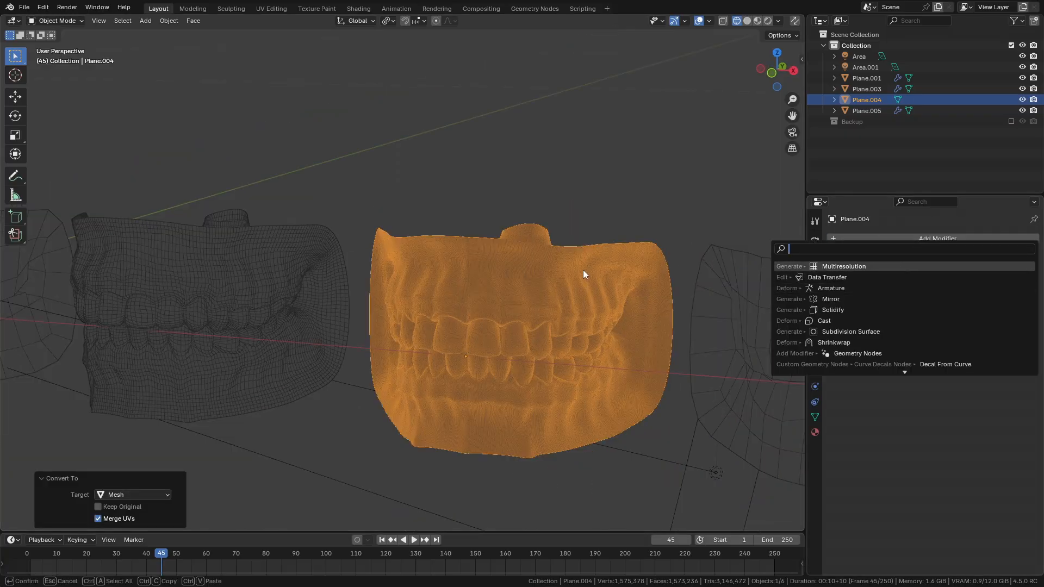
key(Return)
click(928, 411)
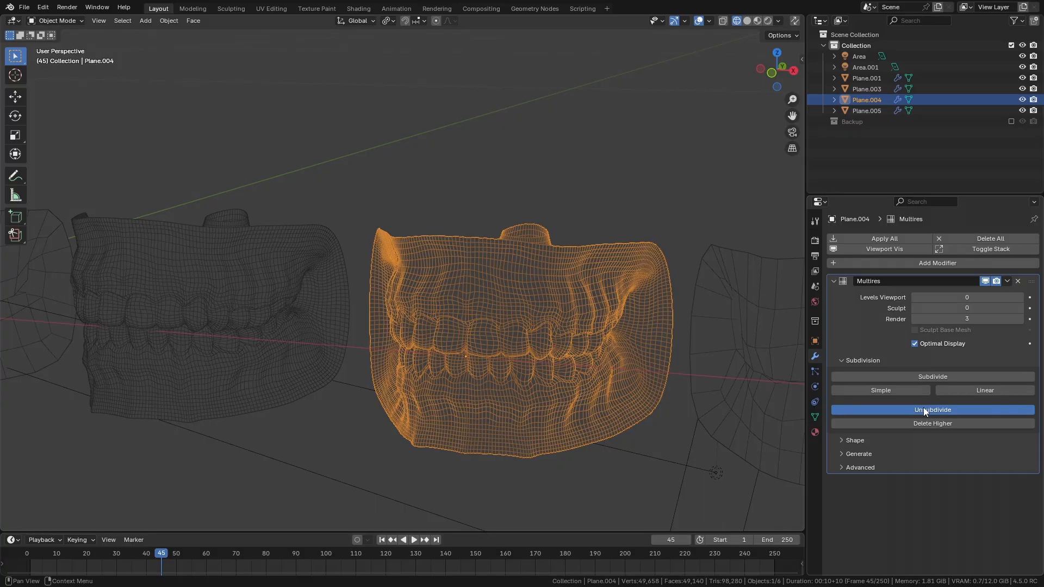
Select the third duplicate, Plane.005, enable its Multires modifier in the viewport and convert the object to a mesh.
scroll(582, 376, down, 1)
middle_drag(614, 374, 546, 379)
click(664, 336)
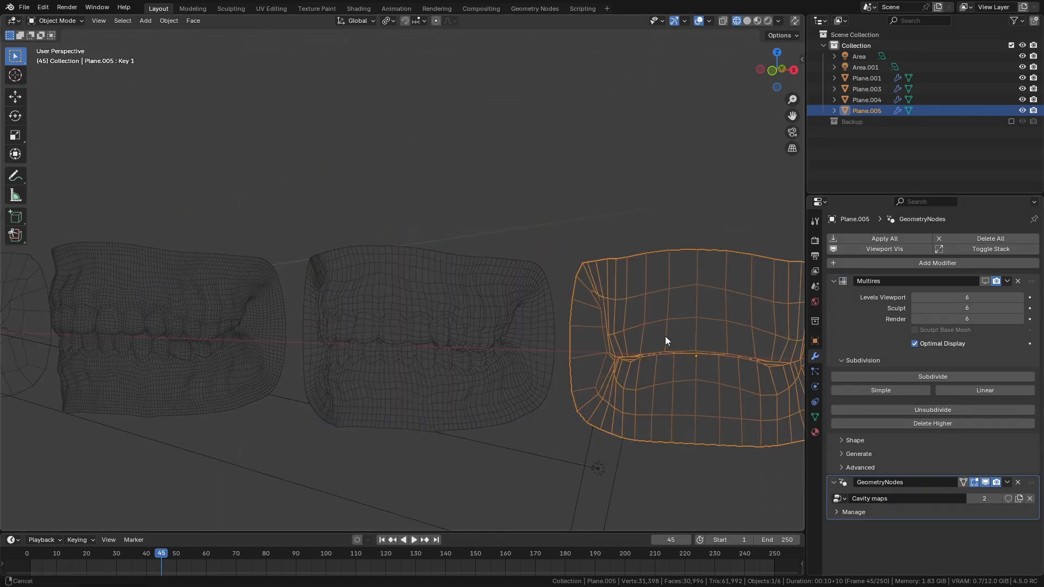
shift+middle_drag(665, 337, 665, 338)
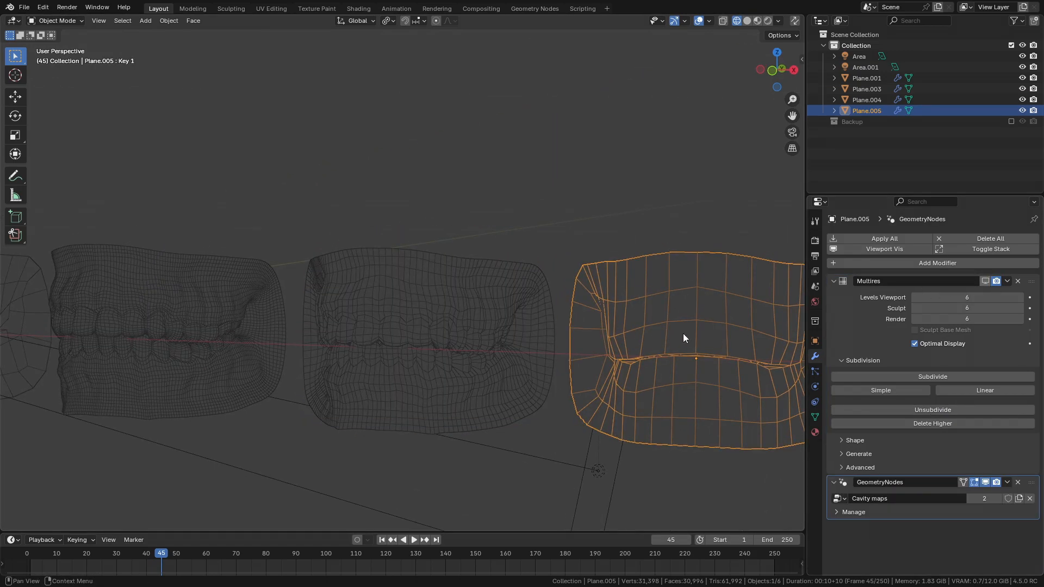
key(ctrl+z)
shift+middle_drag(680, 350, 639, 352)
key(q)
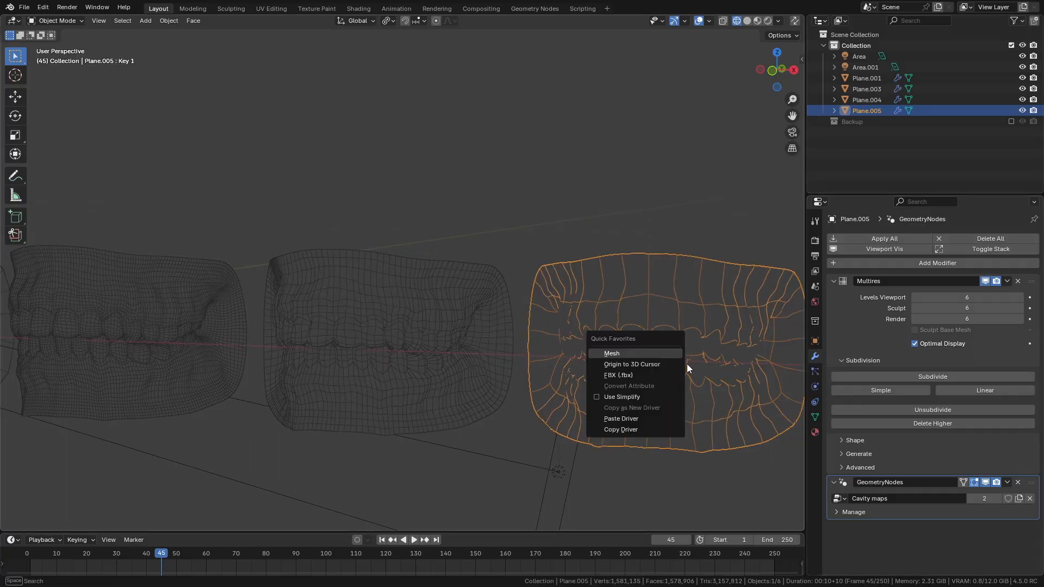
click(644, 356)
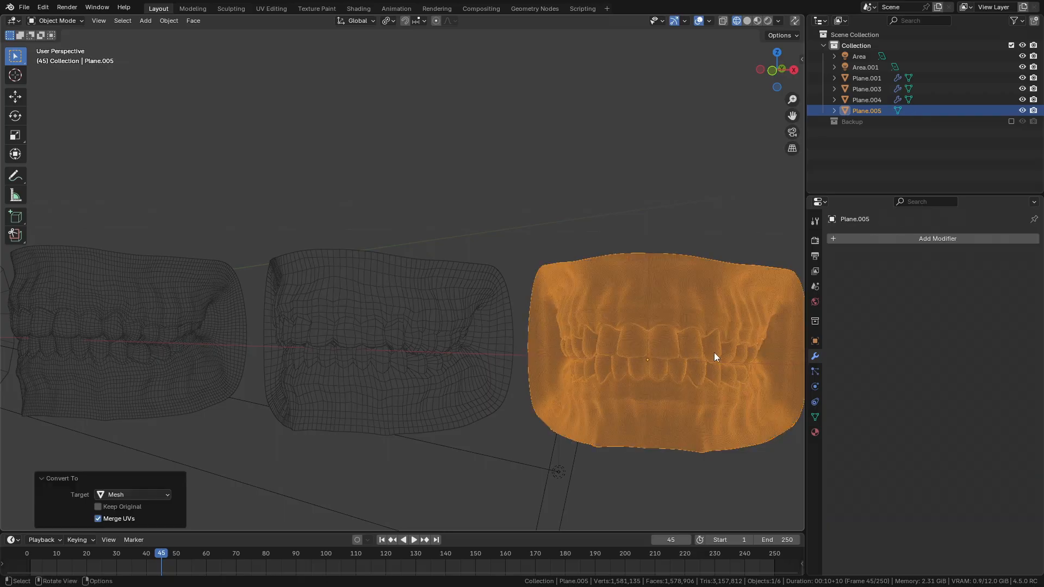
Add a new Multiresolution modifier to Plane.005 and unsubdivide it five times.
key(shift+a)
click(858, 241)
click(835, 261)
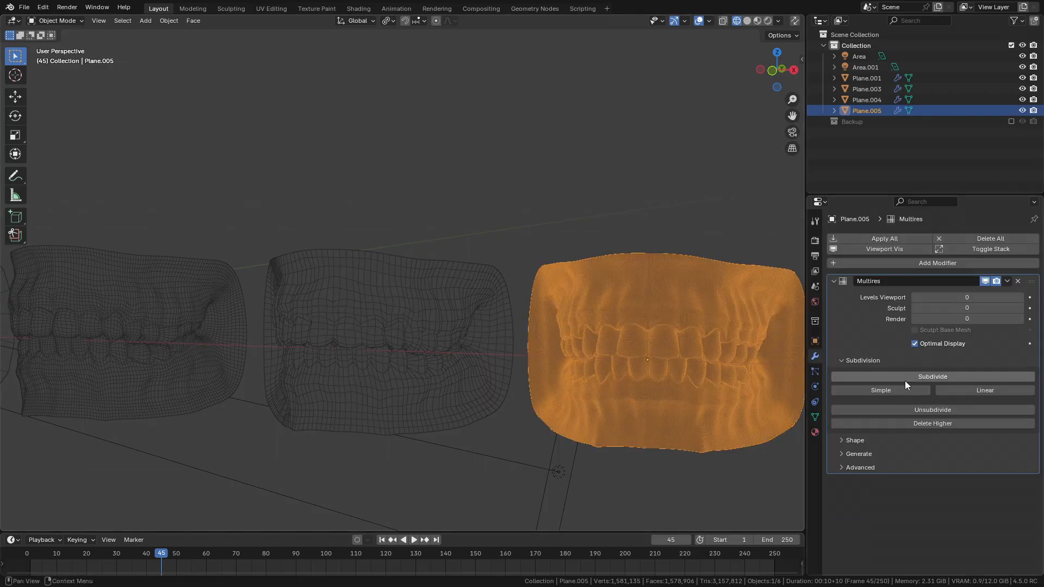
click(920, 412)
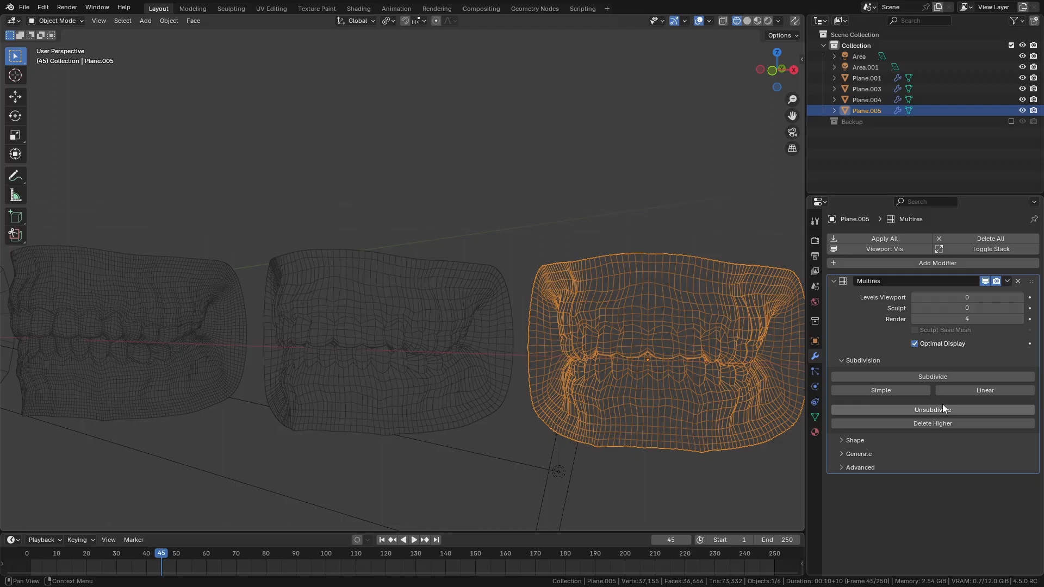
click(944, 407)
Return to solid shading and enable Multires in the viewport on the original mouth mesh, Plane.001, with its viewport level set to 3.
mouse_move(572, 384)
middle_down()
mouse_move(606, 370)
mouse_move(614, 392)
middle_up()
scroll(606, 367, down, 2)
click(746, 21)
mouse_move(462, 245)
middle_down()
mouse_move(499, 311)
mouse_move(485, 311)
middle_up()
scroll(479, 261, up, 2)
click(380, 310)
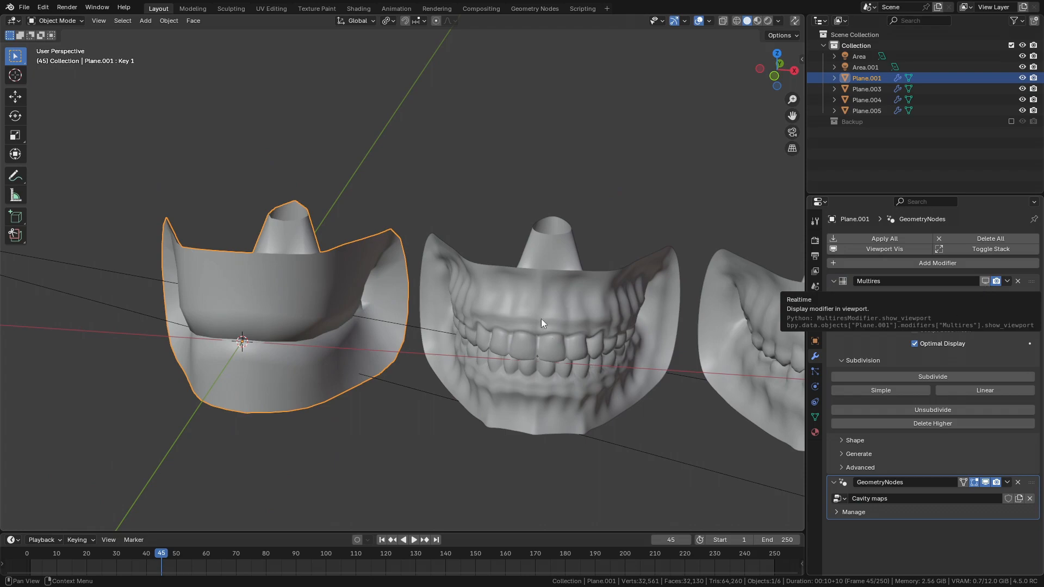
middle_drag(647, 314, 614, 338)
double_click(974, 297)
text(3)
key(Return)
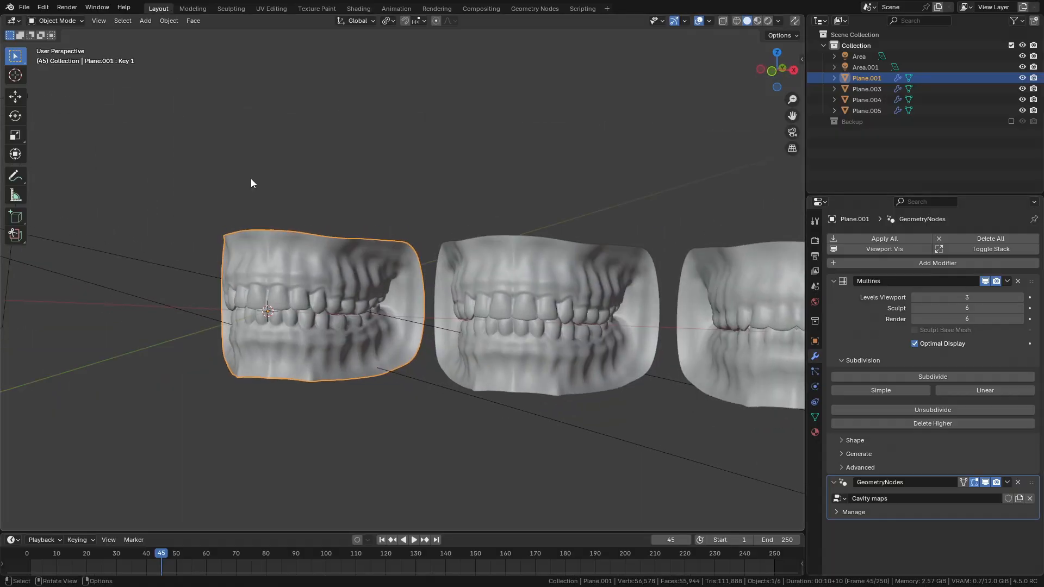
In the Shading workspace, add an Image Texture node to the Mouth material, placing it in empty space near the Principled BSDF.
click(359, 8)
shift+middle_drag(567, 237, 580, 245)
scroll(580, 246, up, 3)
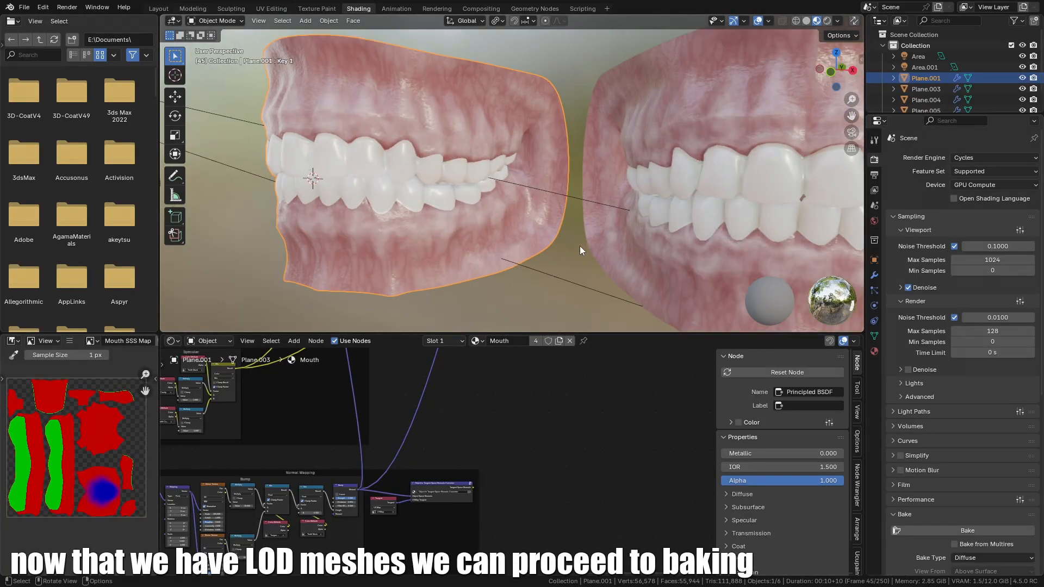
scroll(569, 487, down, 8)
middle_drag(569, 487, 482, 483)
scroll(474, 518, up, 2)
key(shift+a)
click(454, 384)
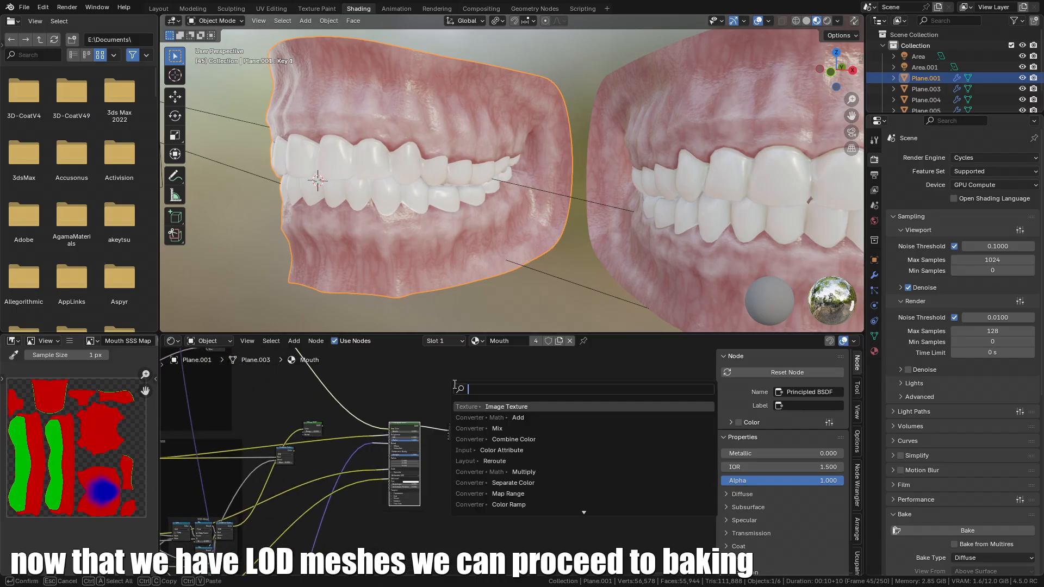
text(image)
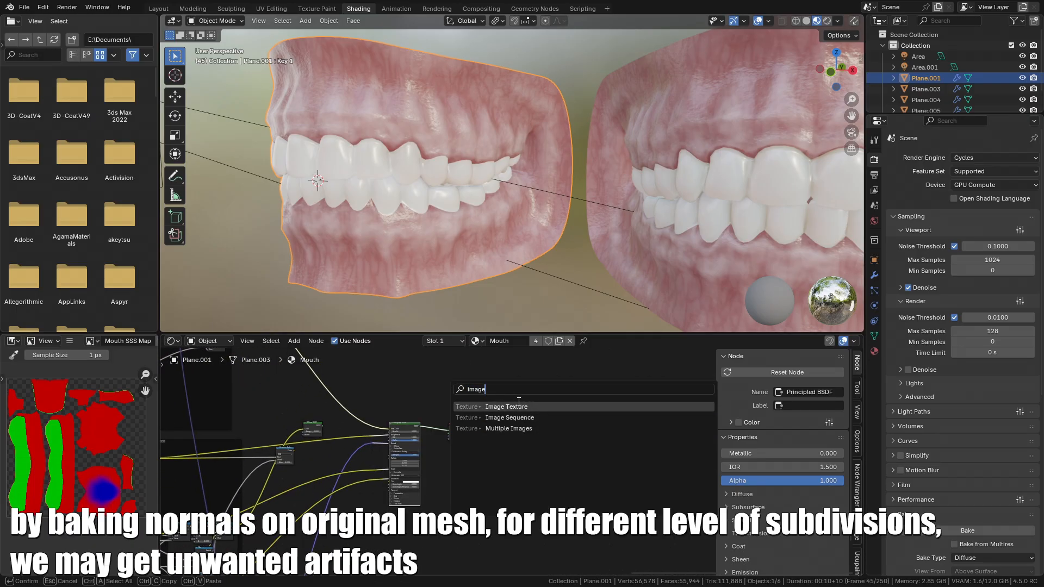
click(519, 406)
click(447, 483)
scroll(472, 492, up, 4)
middle_drag(472, 494, 537, 423)
scroll(547, 465, up, 5)
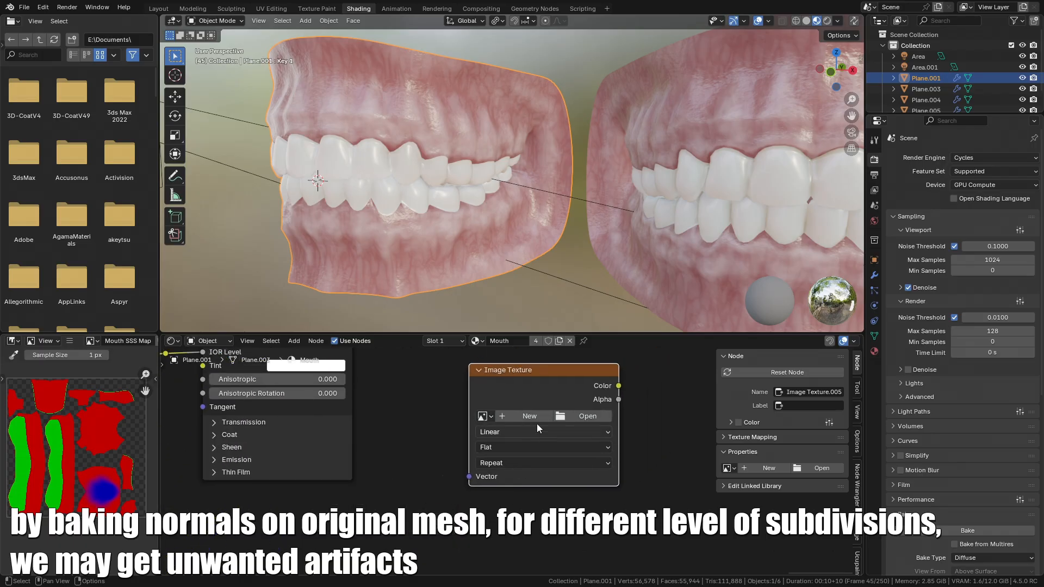
Create a new 4096 × 4096 px image named "Mouth Normals LOD0" in the Image Texture node and set its color space to Non-Color.
click(531, 417)
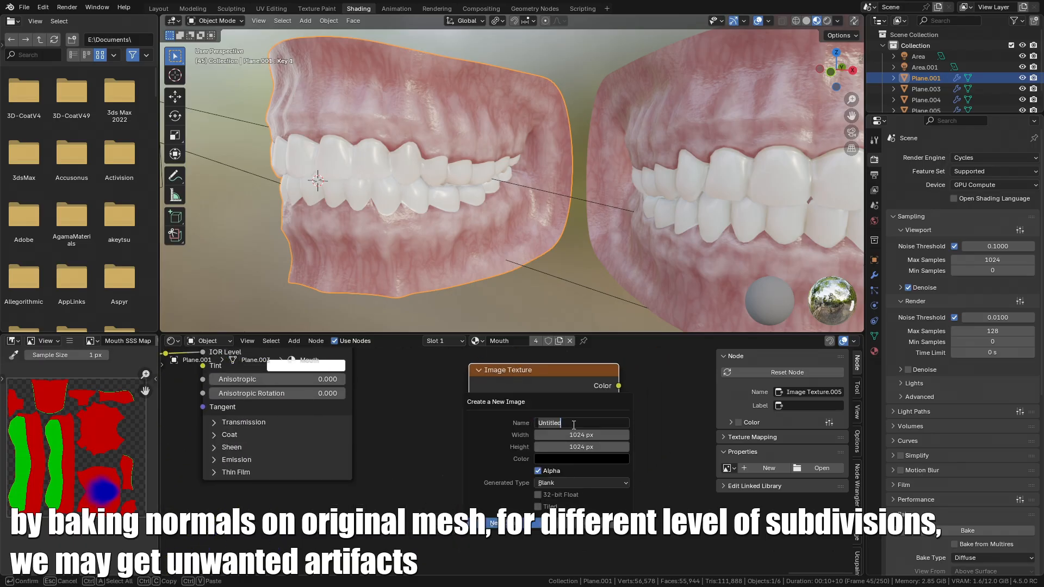
text(Mouth Normals LOD0)
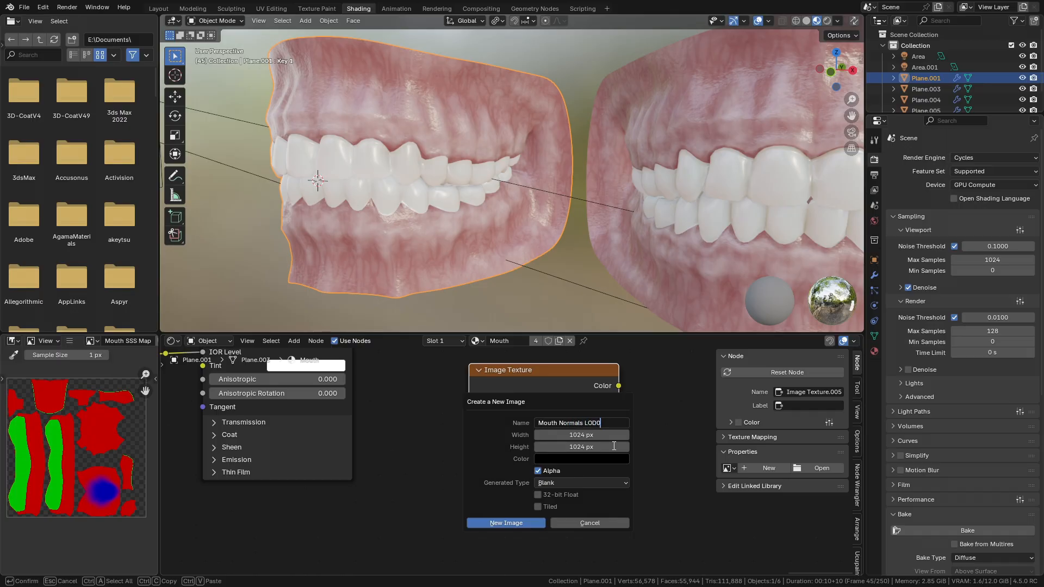
key(Return)
drag(603, 432, 602, 444)
text(4096)
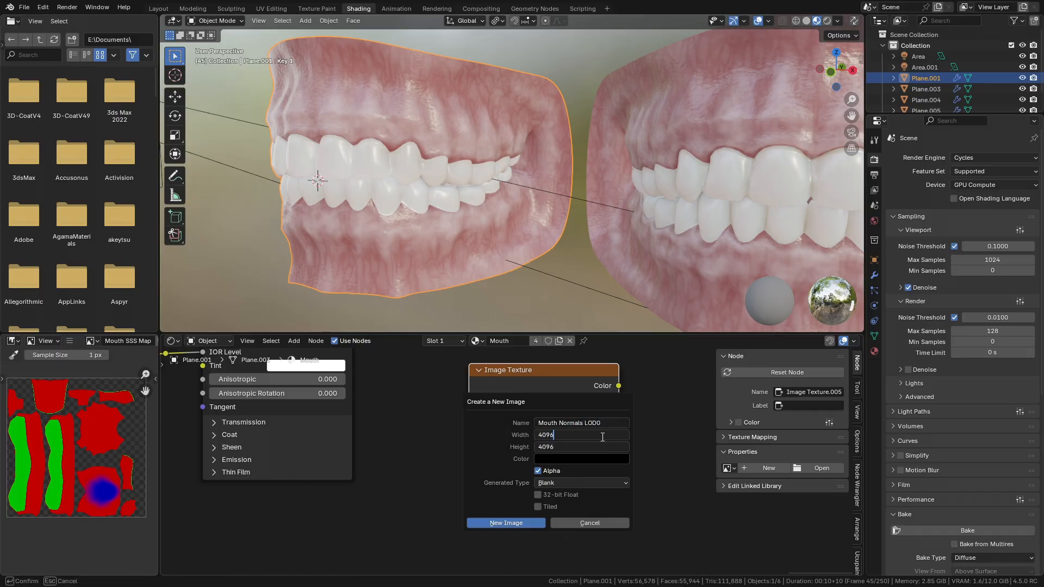
key(Return)
click(505, 523)
click(566, 494)
click(680, 430)
scroll(589, 449, down, 3)
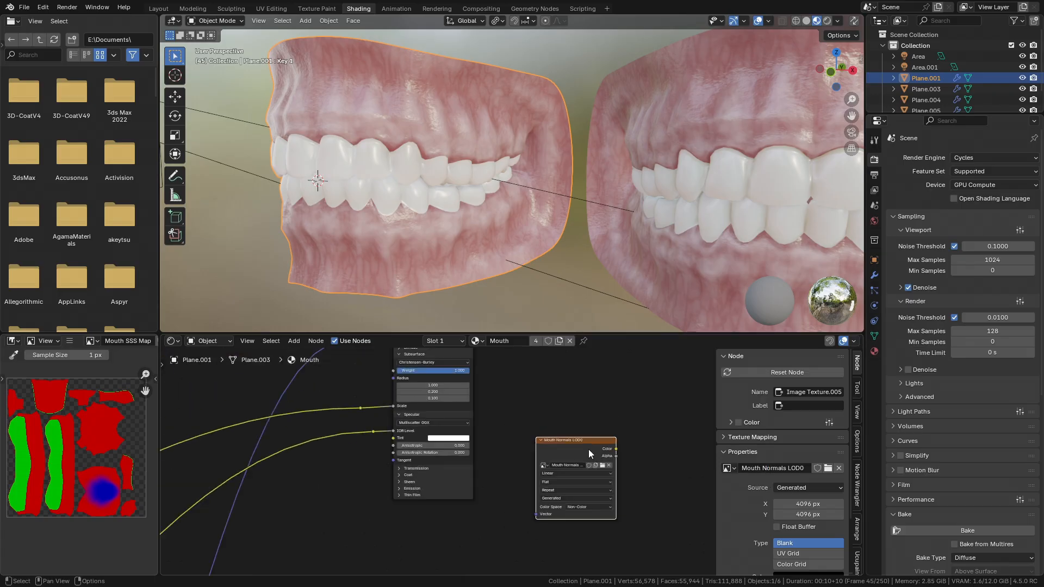
Disable the Cavity maps geometry nodes modifier in the viewport for Plane.001.
middle_drag(671, 230, 714, 206)
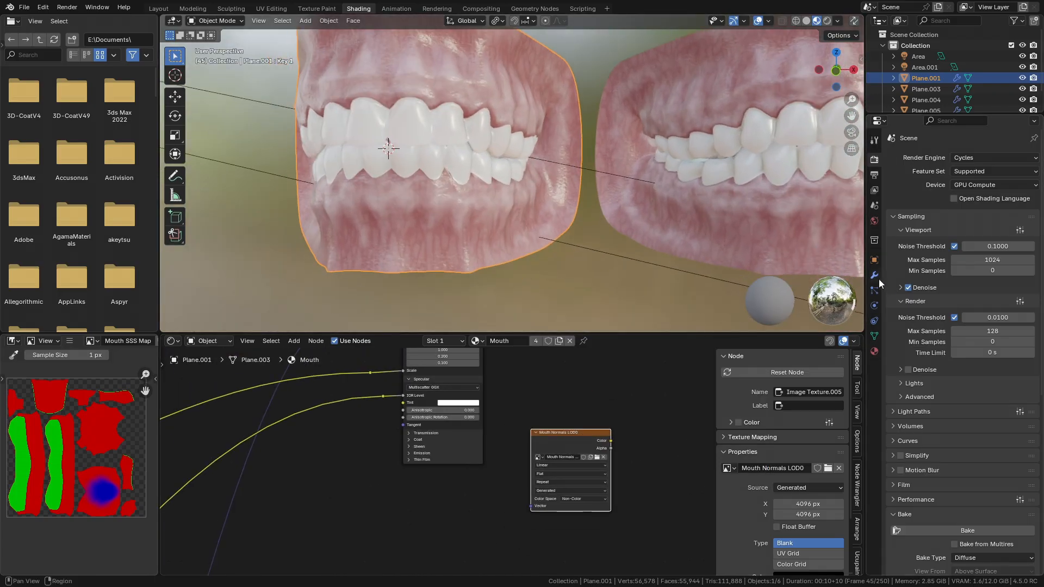
click(875, 276)
click(984, 402)
middle_drag(521, 159, 500, 169)
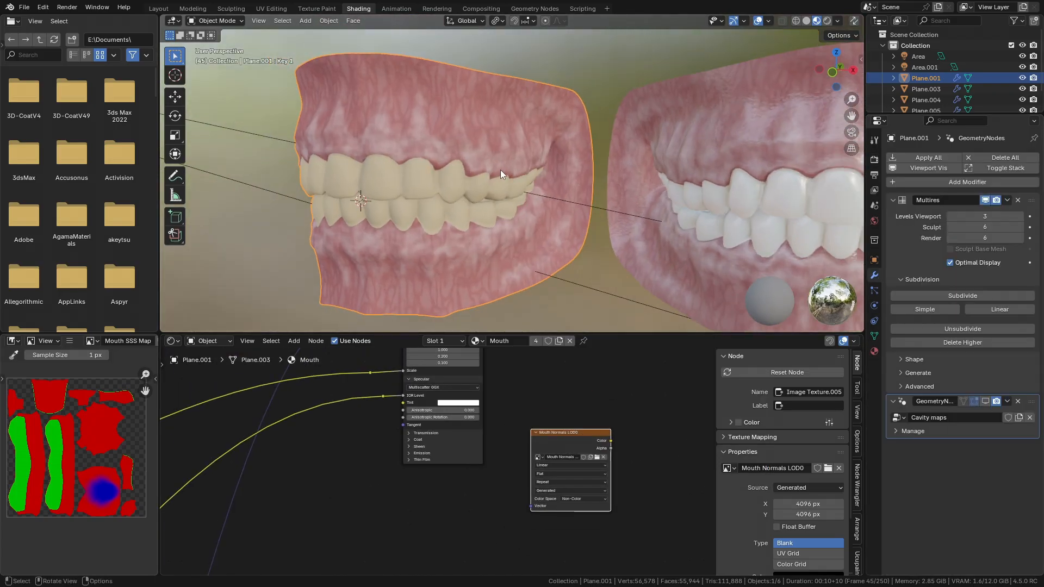
Enable Bake from Multires with the Normals bake type and bake Plane.001 into the new image.
click(874, 160)
scroll(957, 244, down, 8)
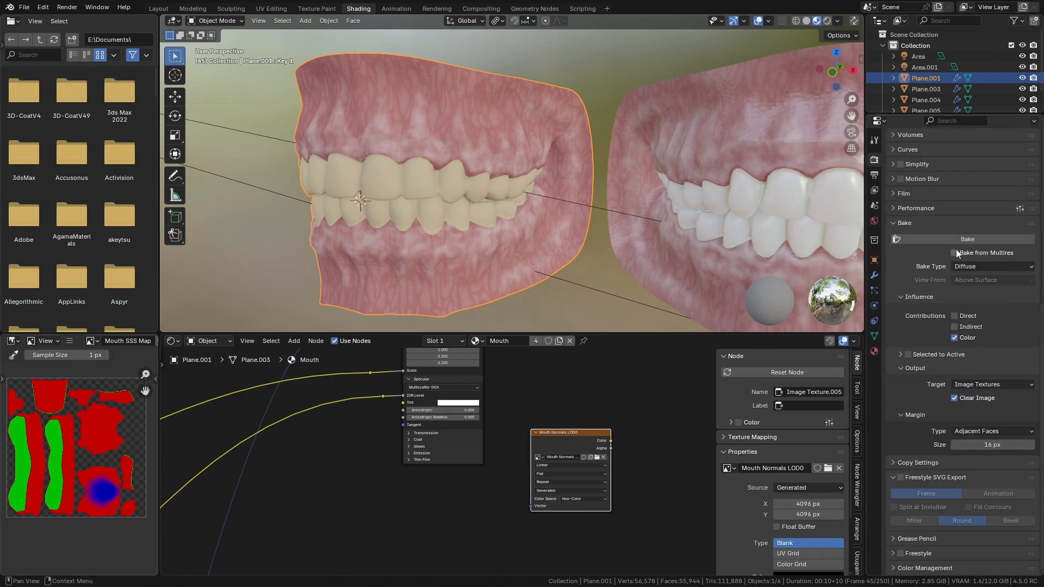
click(954, 351)
click(948, 338)
scroll(588, 247, up, 4)
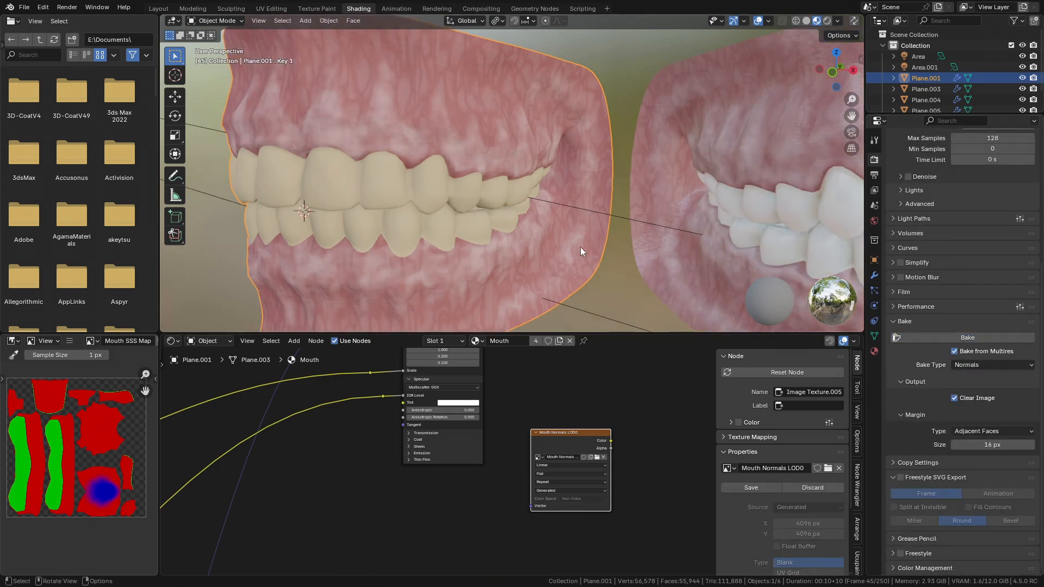
Preview the baked Mouth Normals LOD0 texture on the original mesh and examine the teeth and gums for baking artifacts.
ctrl+shift+click(569, 435)
mouse_move(519, 209)
middle_down()
mouse_move(474, 197)
mouse_move(557, 243)
mouse_move(522, 236)
mouse_move(556, 223)
mouse_move(530, 204)
mouse_move(534, 232)
mouse_move(741, 165)
mouse_move(516, 225)
middle_up()
scroll(557, 242, up, 3)
middle_drag(661, 190, 503, 233)
scroll(503, 232, down, 5)
middle_drag(417, 259, 598, 305)
scroll(484, 490, down, 1)
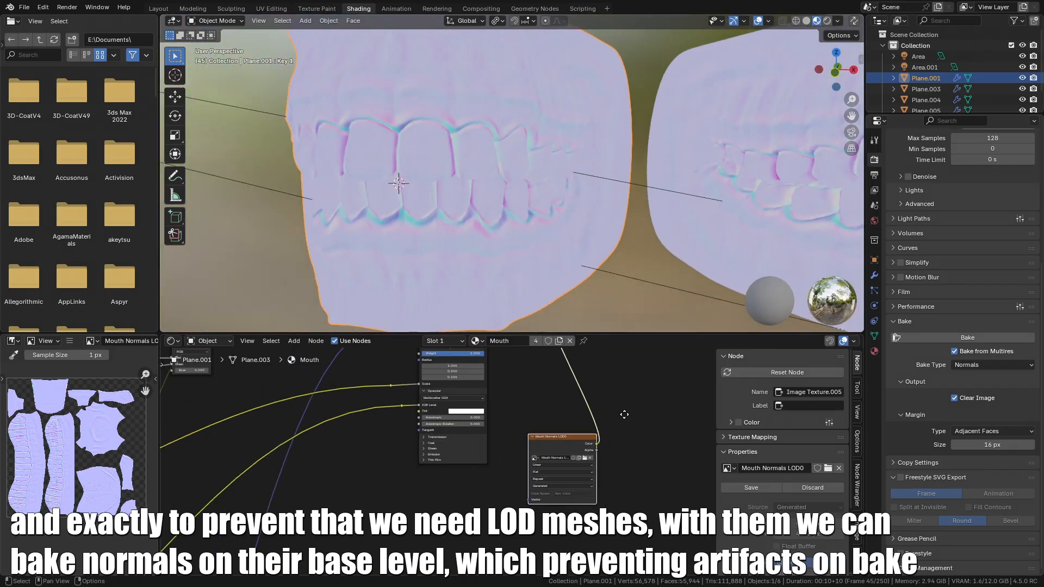
Re-enable the Cavity maps modifier in the viewport and reconnect the Principled BSDF to the Material Output.
click(875, 274)
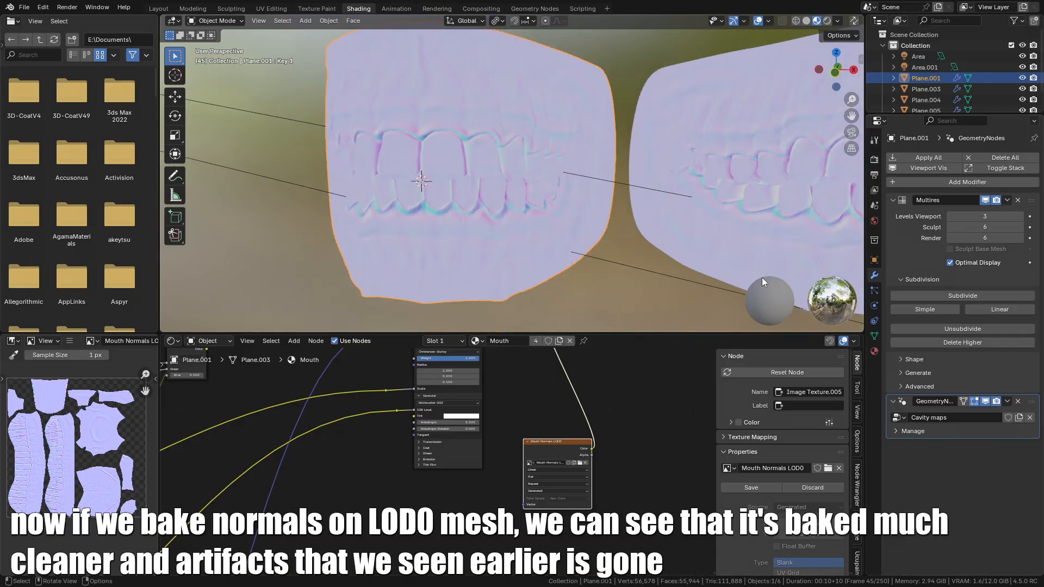
middle_drag(495, 369, 429, 481)
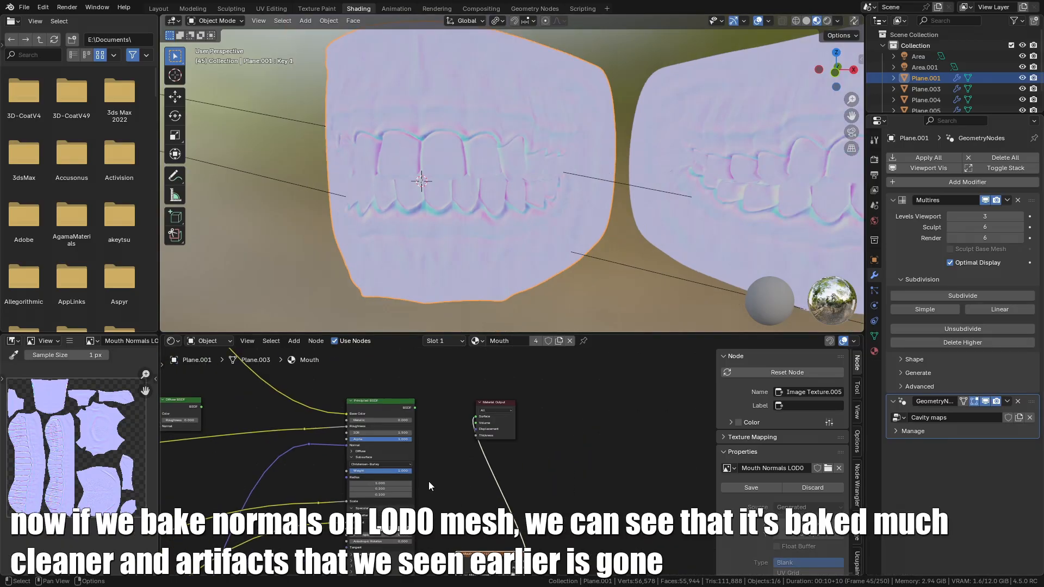
ctrl+shift+click(380, 402)
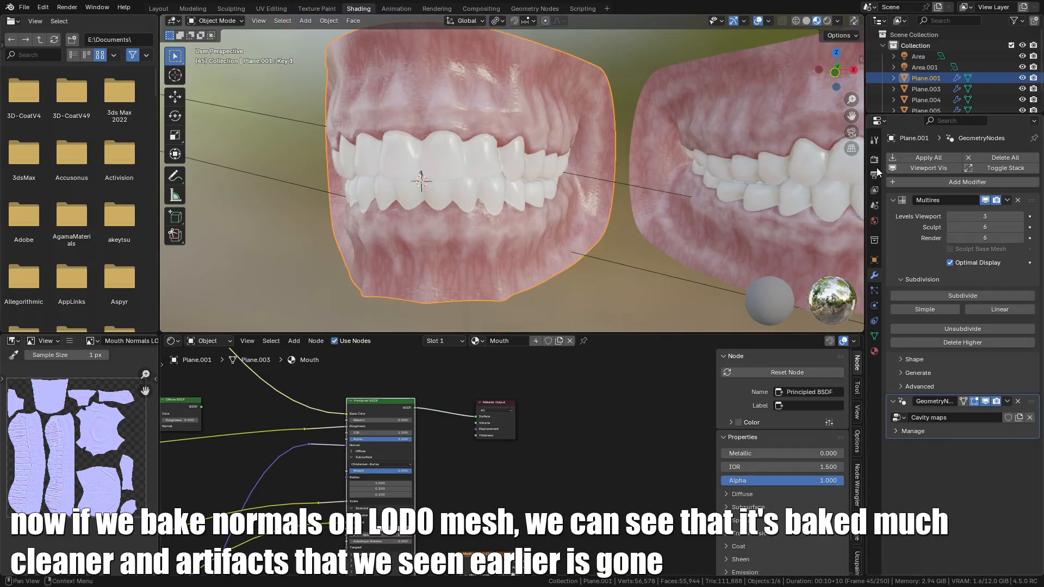
Select the first LOD mesh, Plane.003, make the Mouth Normals LOD0 texture node active and bake the normals from Multires.
middle_drag(719, 208, 700, 204)
click(700, 205)
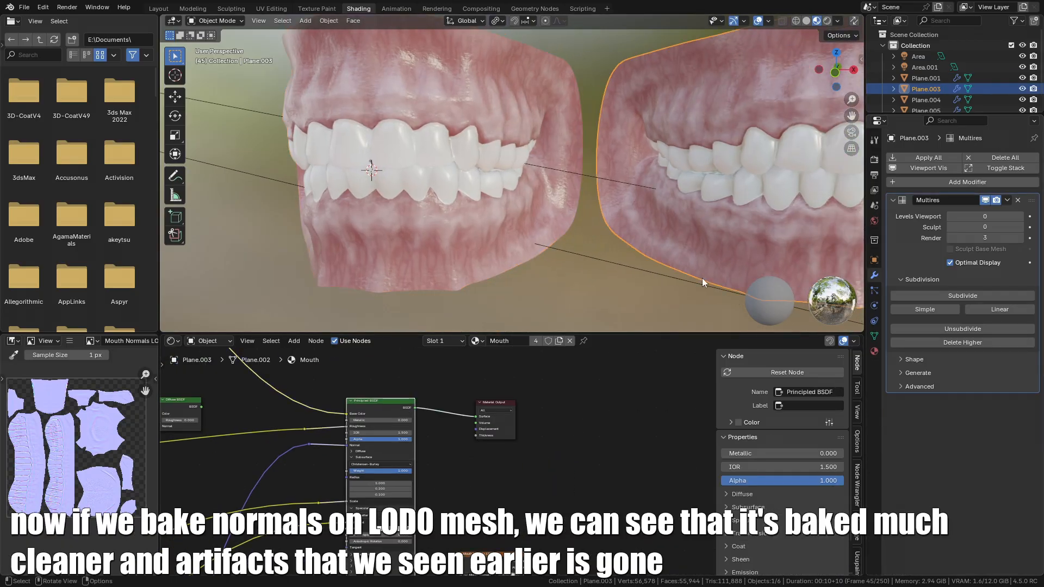
shift+middle_drag(702, 278, 571, 243)
click(874, 159)
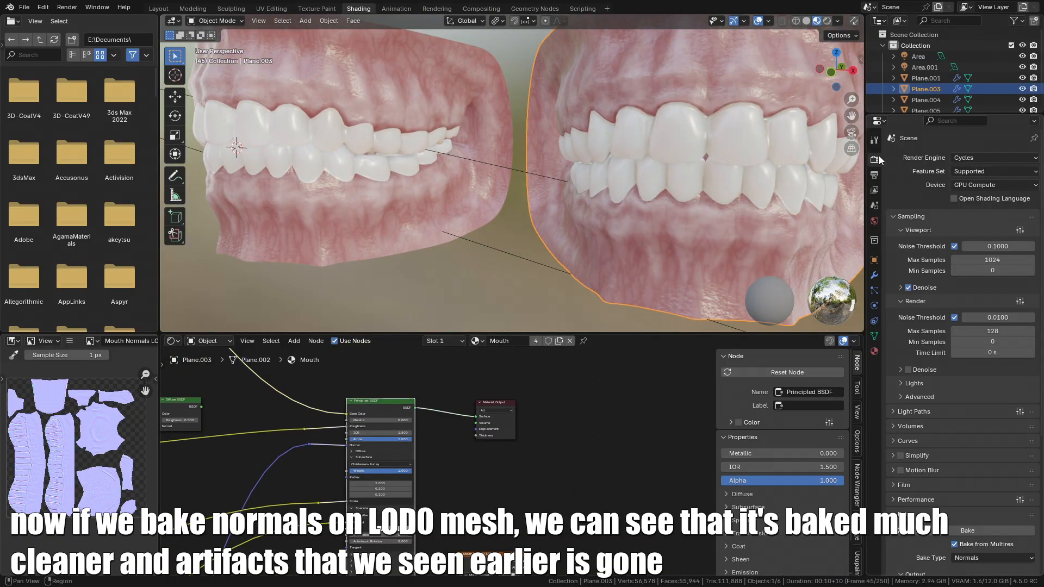
scroll(957, 244, down, 8)
scroll(692, 232, down, 1)
mouse_move(691, 232)
middle_down()
mouse_move(656, 237)
mouse_move(707, 235)
middle_up()
middle_drag(543, 495, 558, 415)
click(513, 478)
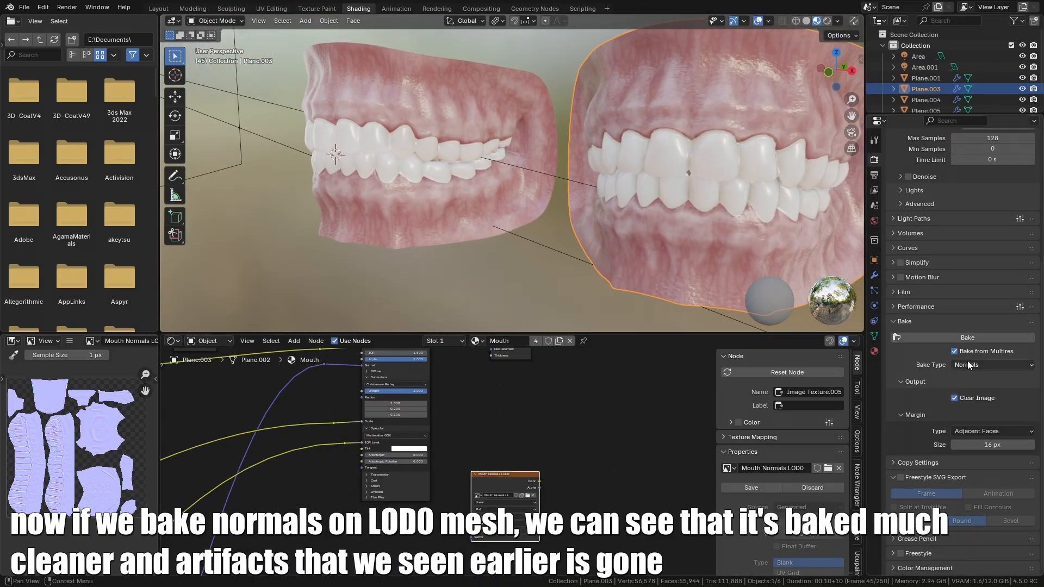
click(962, 338)
scroll(543, 467, up, 1)
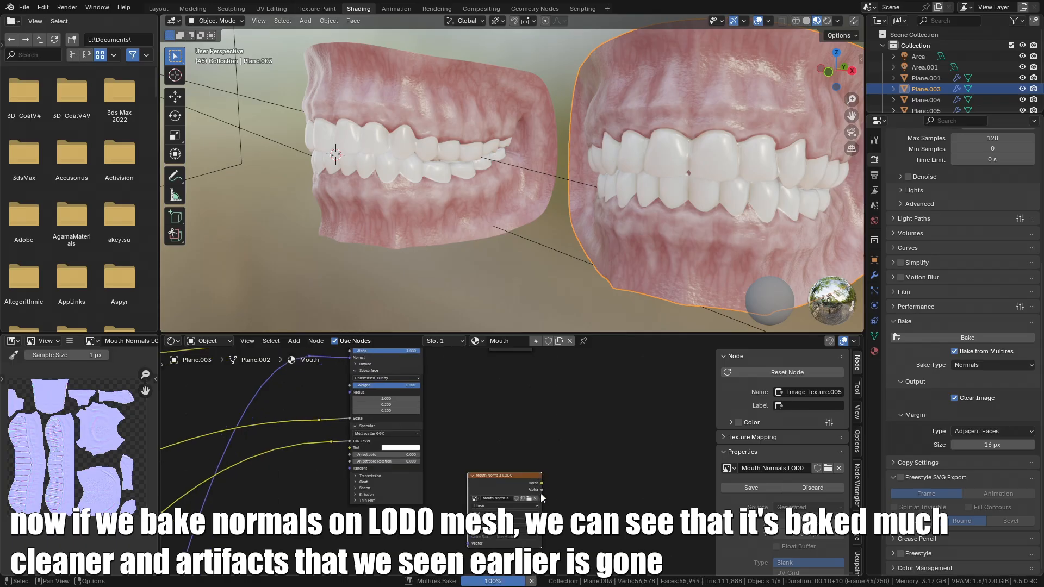
Preview the newly baked normals texture on Plane.003 and inspect the teeth and gums up close.
ctrl+shift+click(515, 486)
scroll(524, 206, up, 3)
middle_drag(524, 206, 352, 187)
scroll(448, 280, up, 4)
alt+scroll(482, 251, up, 1)
middle_drag(745, 163, 618, 206)
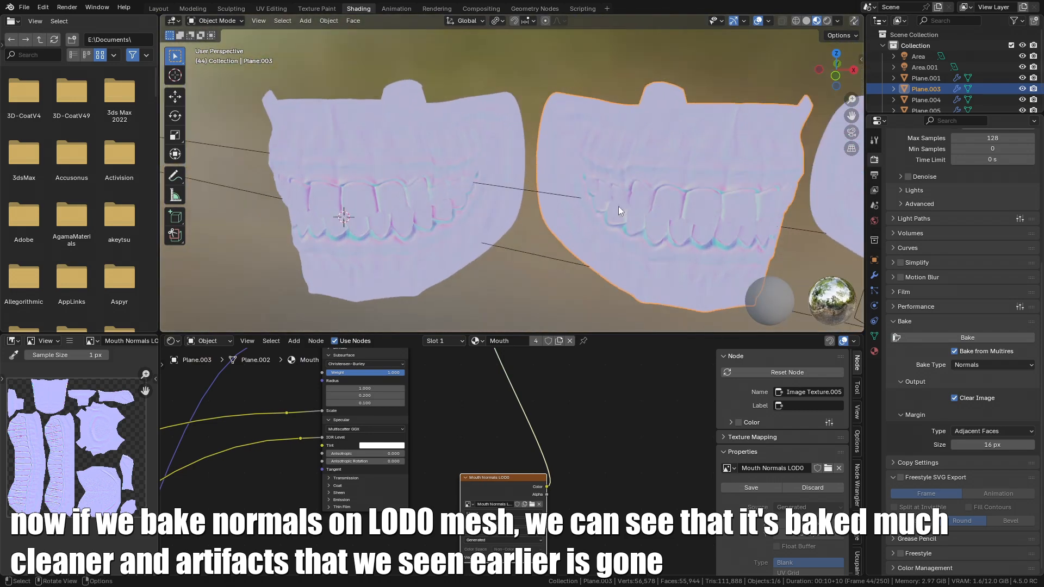
Switch the material output from the normals texture preview back to the Principled BSDF.
middle_drag(483, 431, 527, 485)
scroll(527, 486, down, 2)
middle_drag(534, 439, 578, 440)
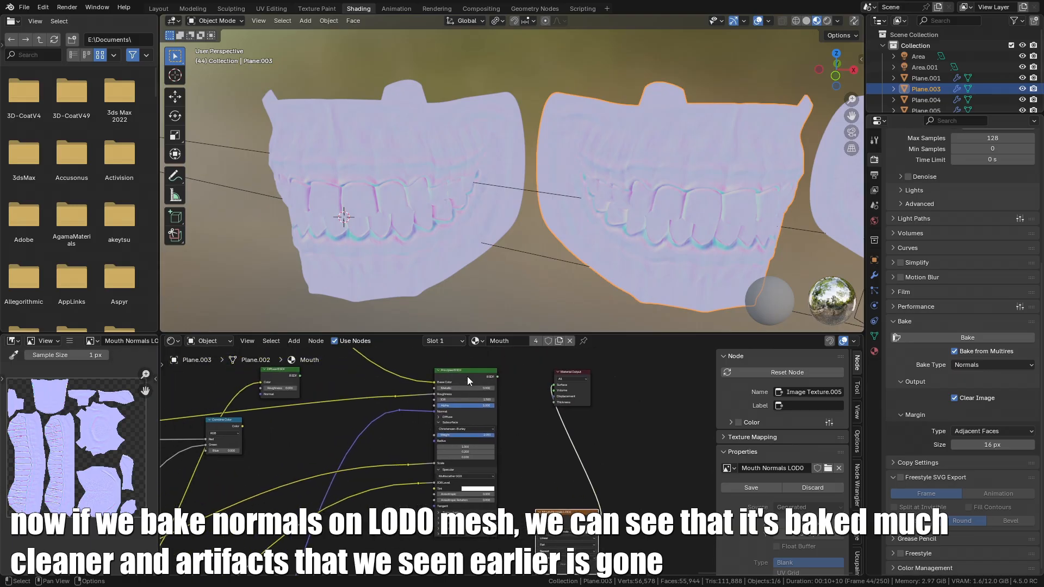
ctrl+shift+click(468, 376)
middle_drag(573, 257, 551, 244)
shift+middle_drag(695, 242, 605, 227)
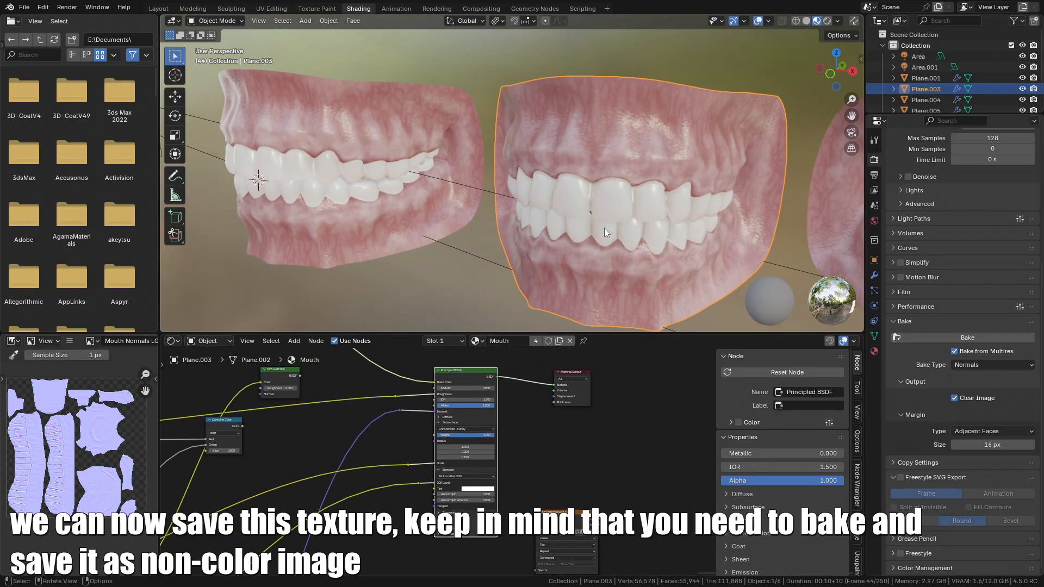
In the Texture Paint workspace, save the baked image as Mouth Normals LOD0.png with Non-Color color space in the textures\4K folder.
middle_drag(551, 521, 507, 393)
scroll(525, 451, up, 3)
click(557, 442)
scroll(557, 442, up, 2)
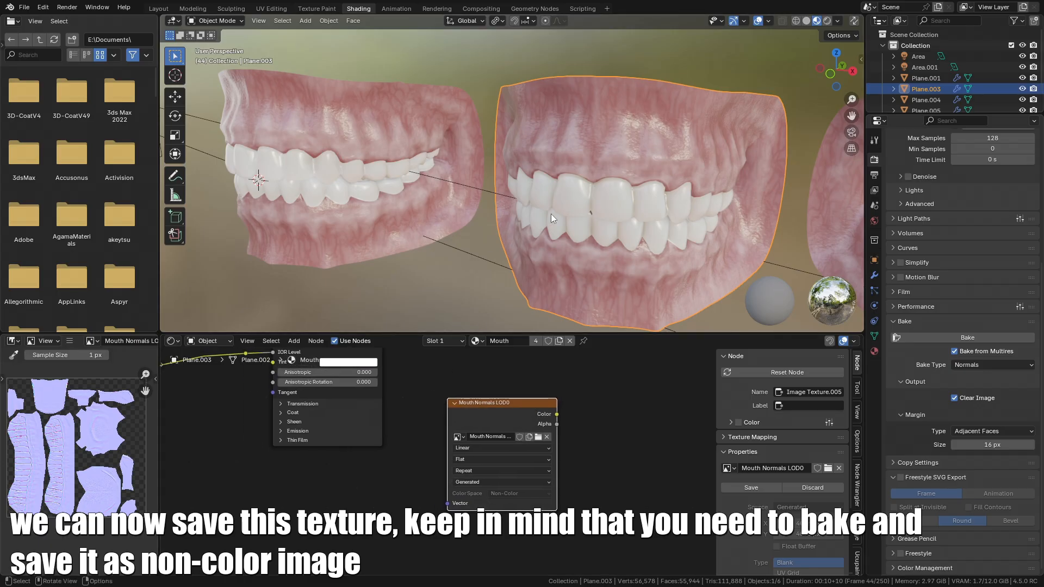
click(317, 9)
scroll(232, 261, down, 4)
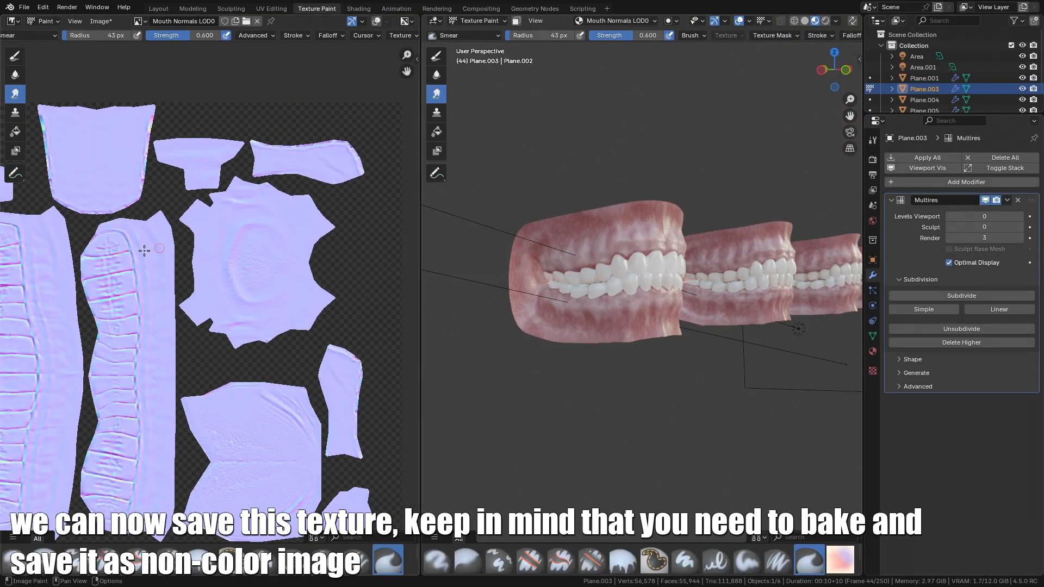
click(101, 21)
click(136, 139)
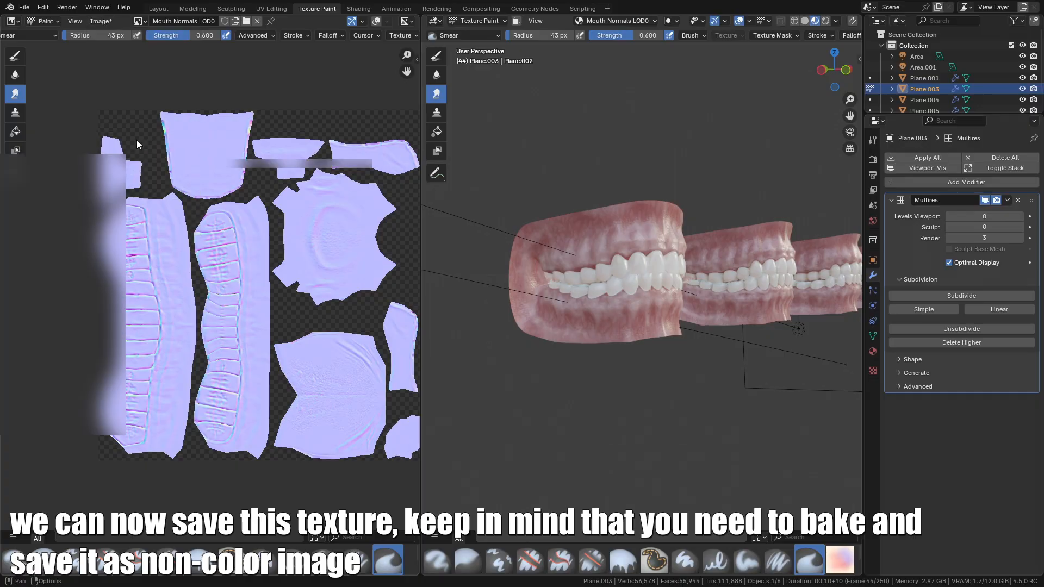
click(192, 196)
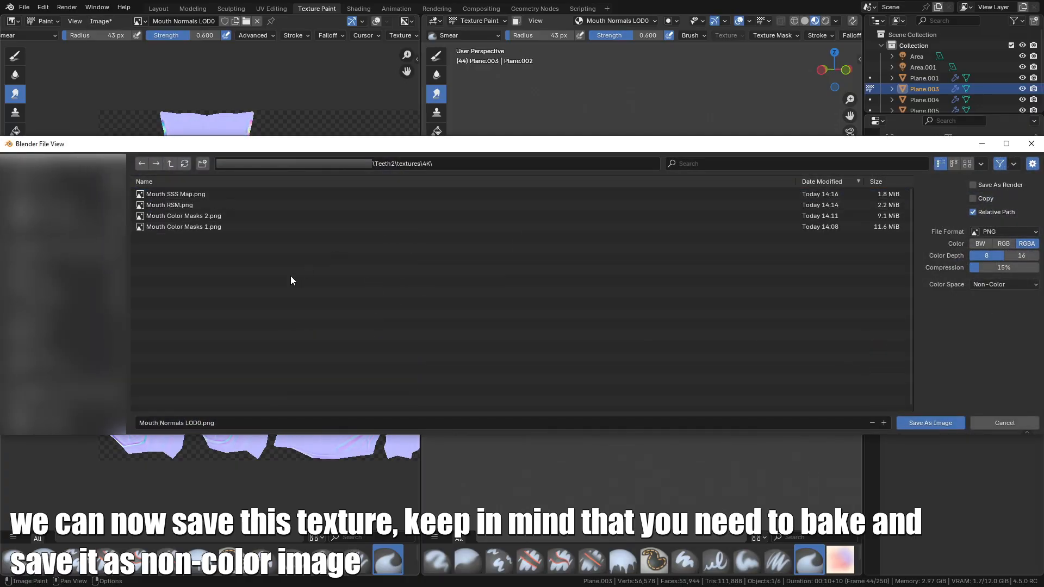
click(936, 423)
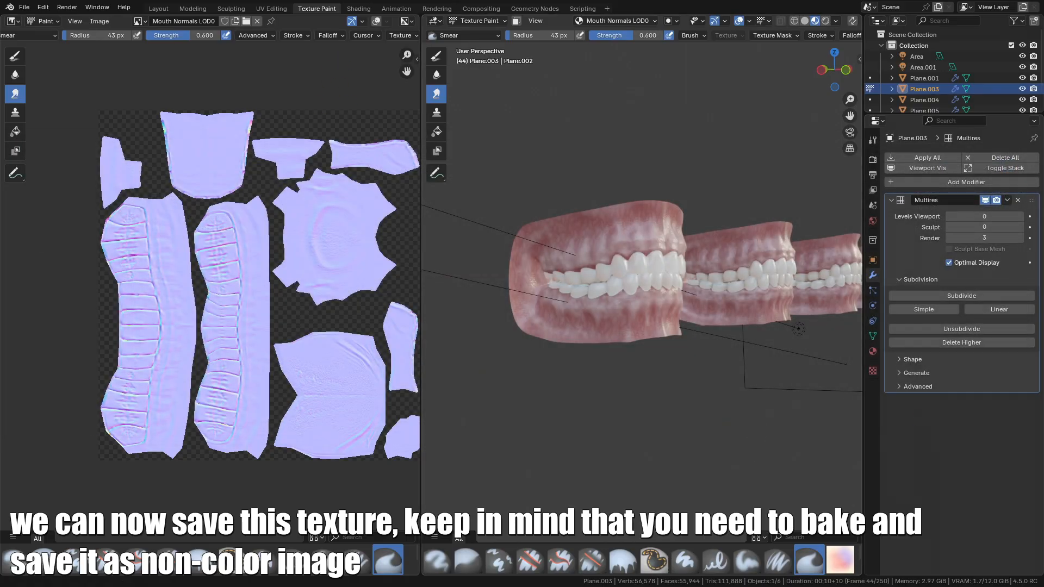
Return to the Shading workspace, select the second LOD mesh, Plane.004, and bake its Multires normals into the same image texture.
click(358, 9)
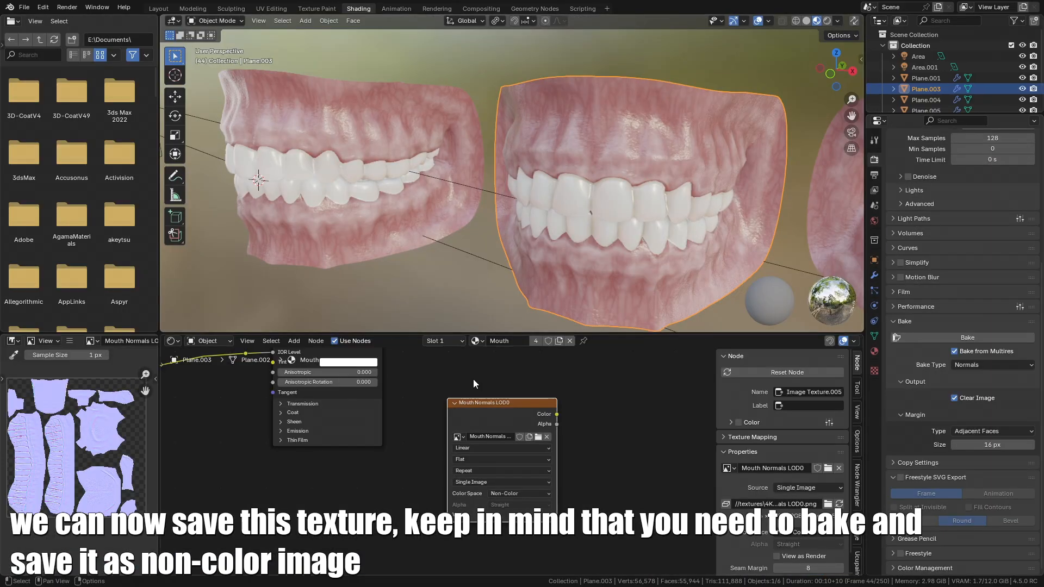
scroll(697, 222, down, 3)
shift+middle_drag(698, 222, 543, 212)
click(544, 193)
scroll(543, 212, up, 1)
scroll(535, 366, up, 1)
middle_drag(535, 365, 527, 396)
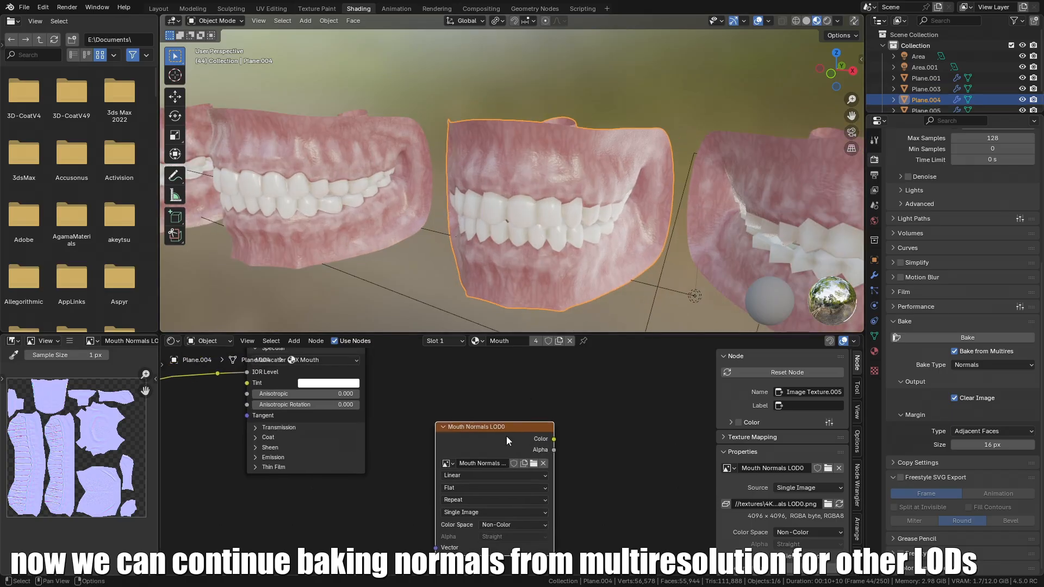
middle_drag(507, 436, 551, 411)
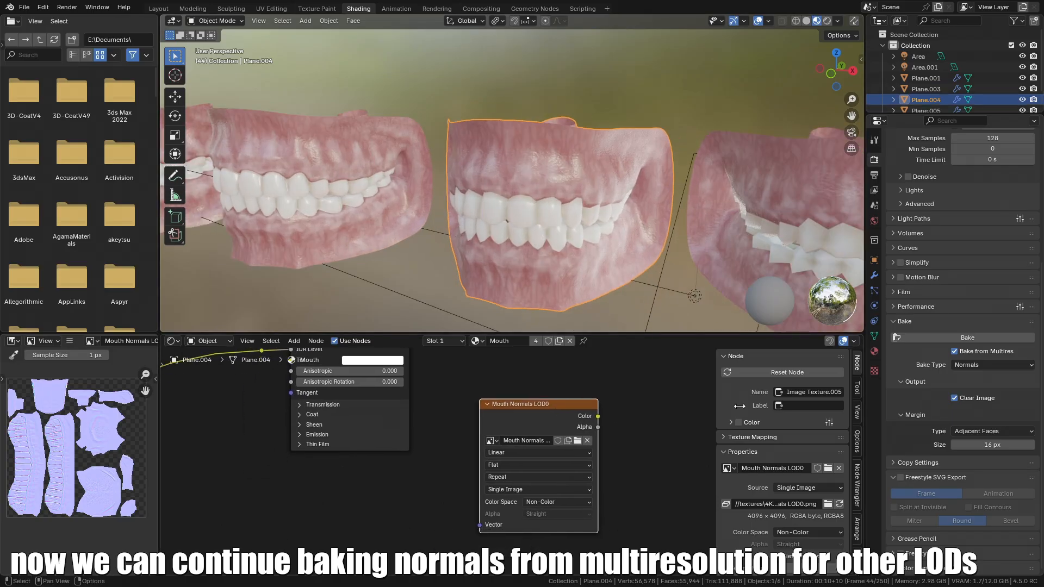
click(931, 340)
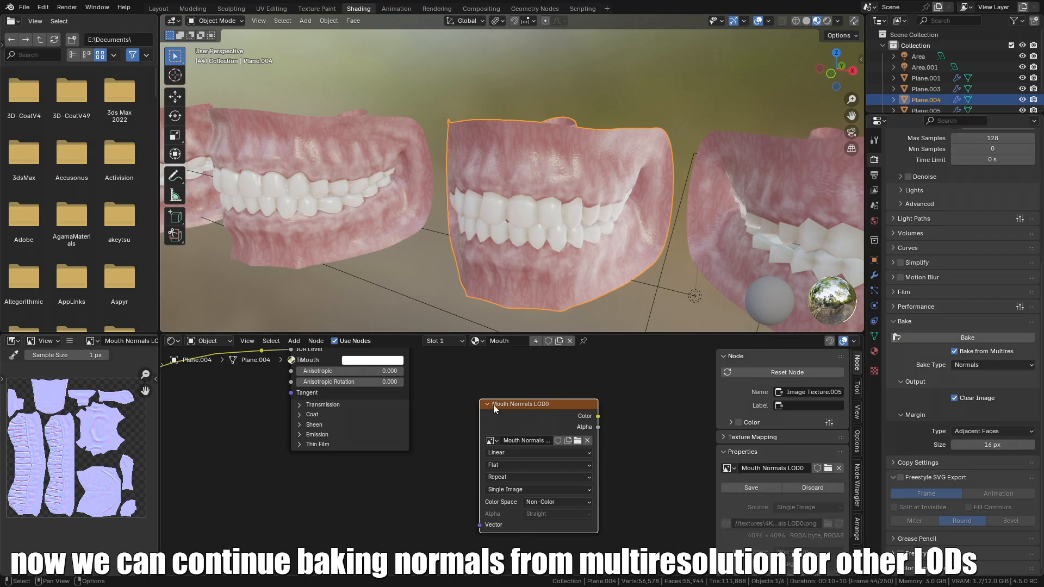
In the Texture Paint workspace, save the Plane.004 bake as a separate file named Mouth Normals LOD1.png.
click(317, 8)
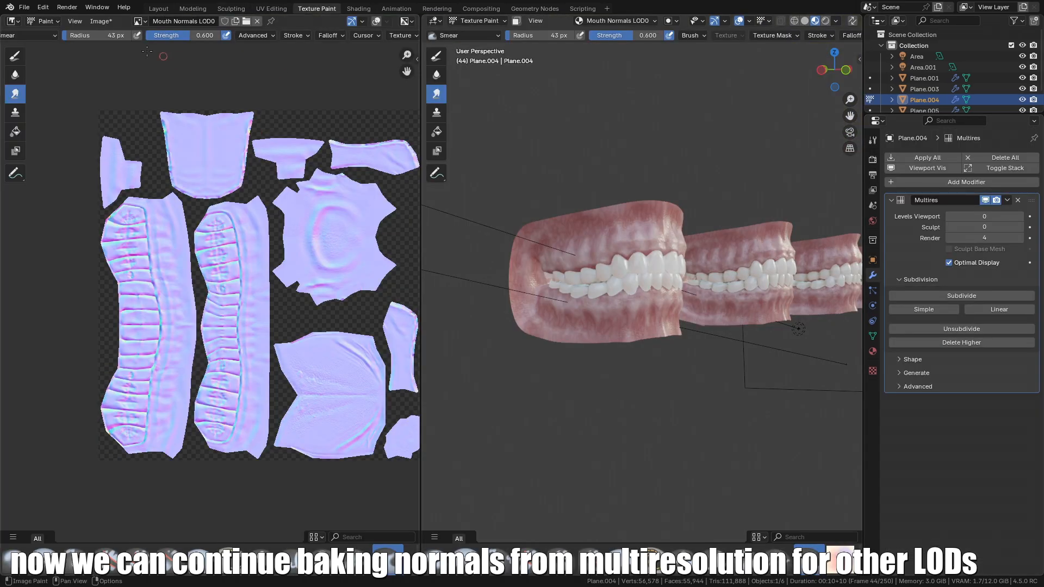
click(99, 22)
click(146, 143)
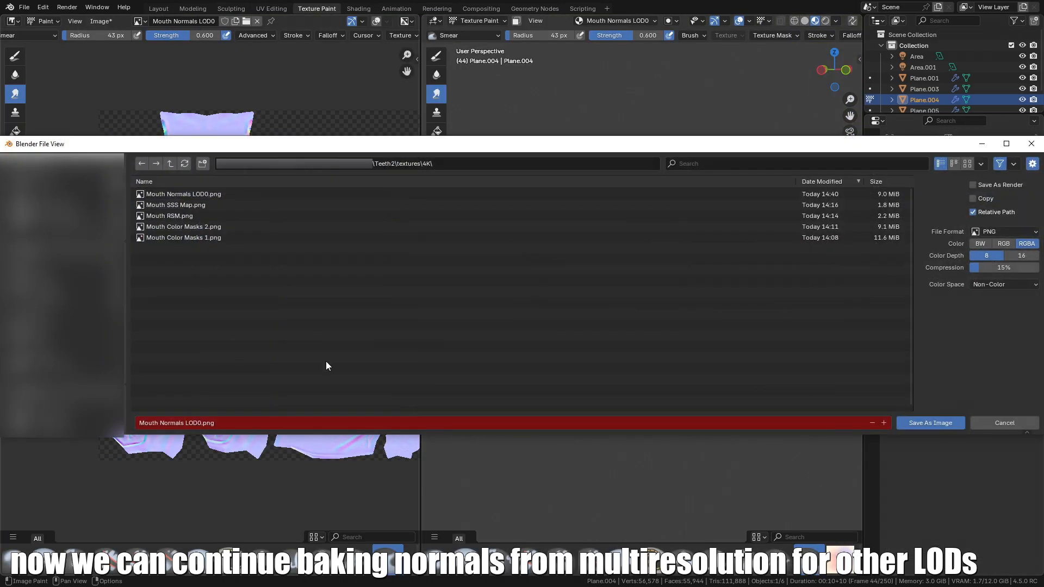
click(197, 427)
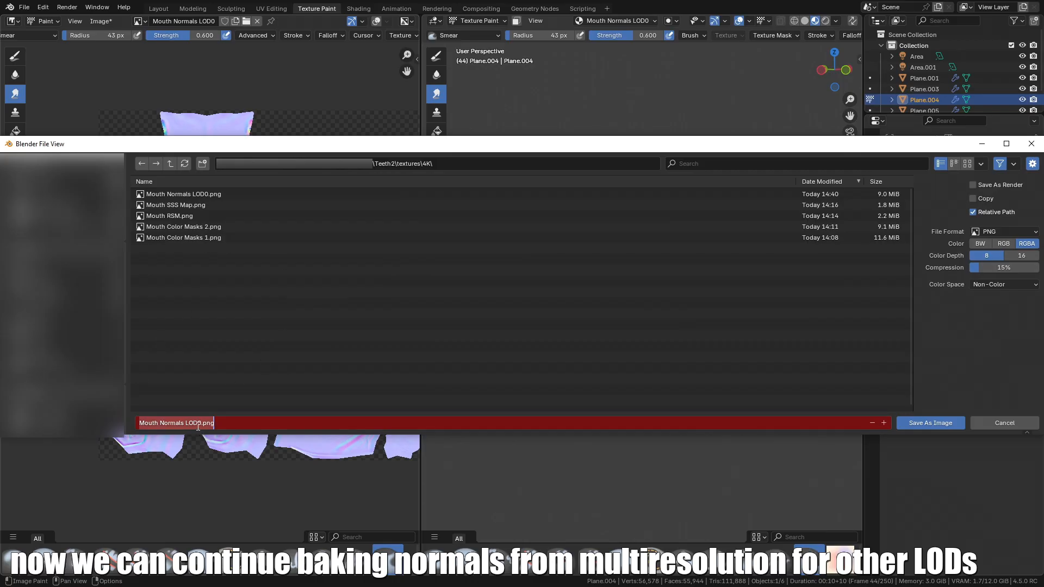
click(203, 426)
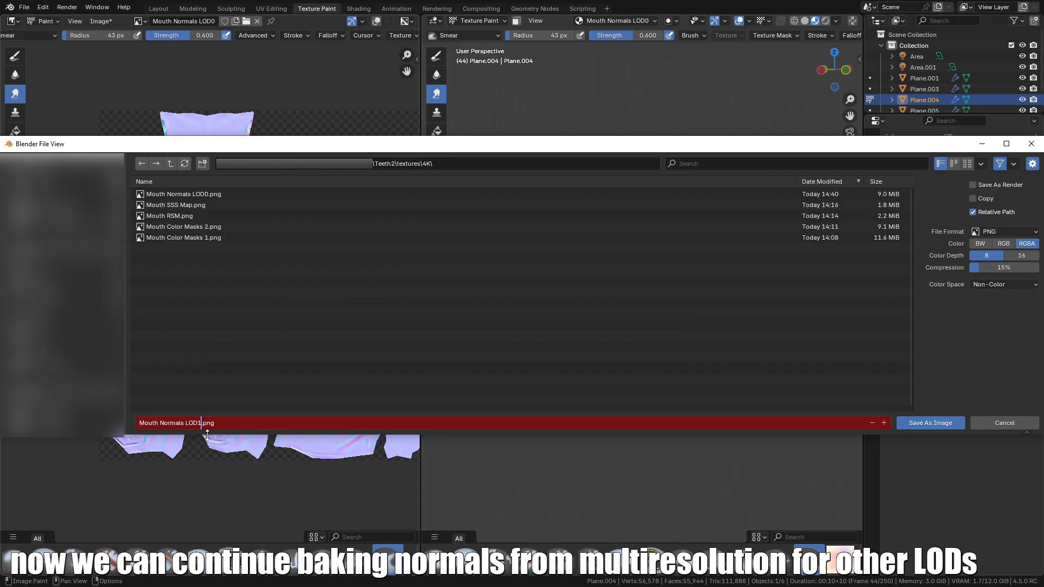
text(1)
key(Return)
click(926, 422)
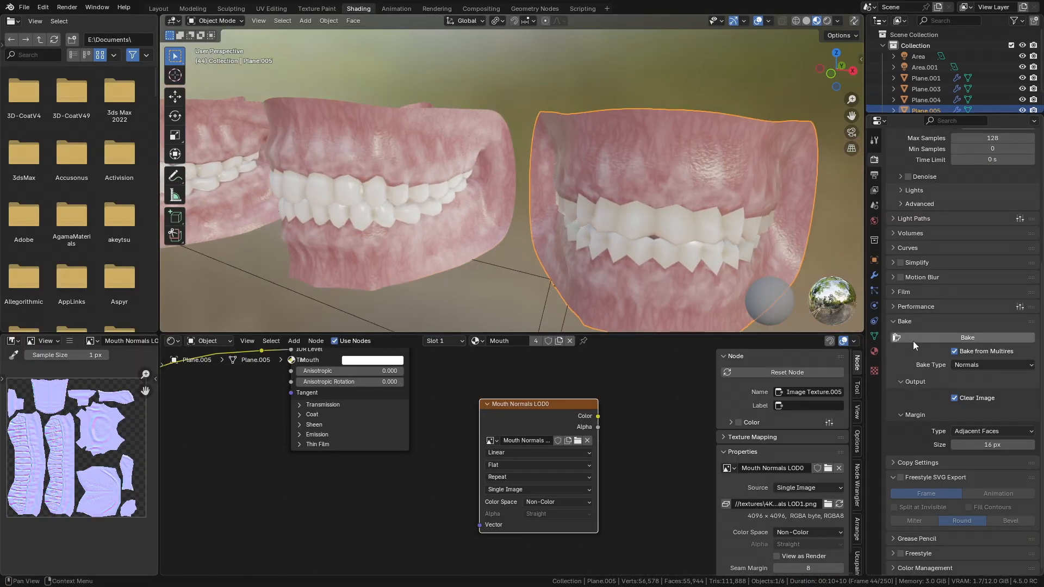
Bake the Multires normals of Plane.005 and save the image from the Texture Paint workspace as Mouth Normals LOD2.png.
click(924, 341)
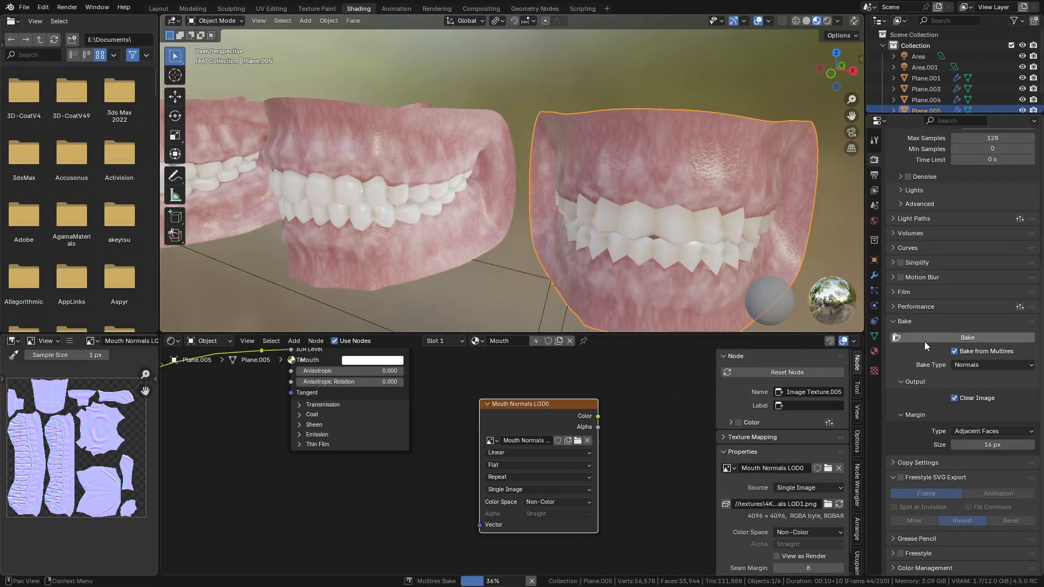
click(318, 8)
click(101, 21)
click(126, 141)
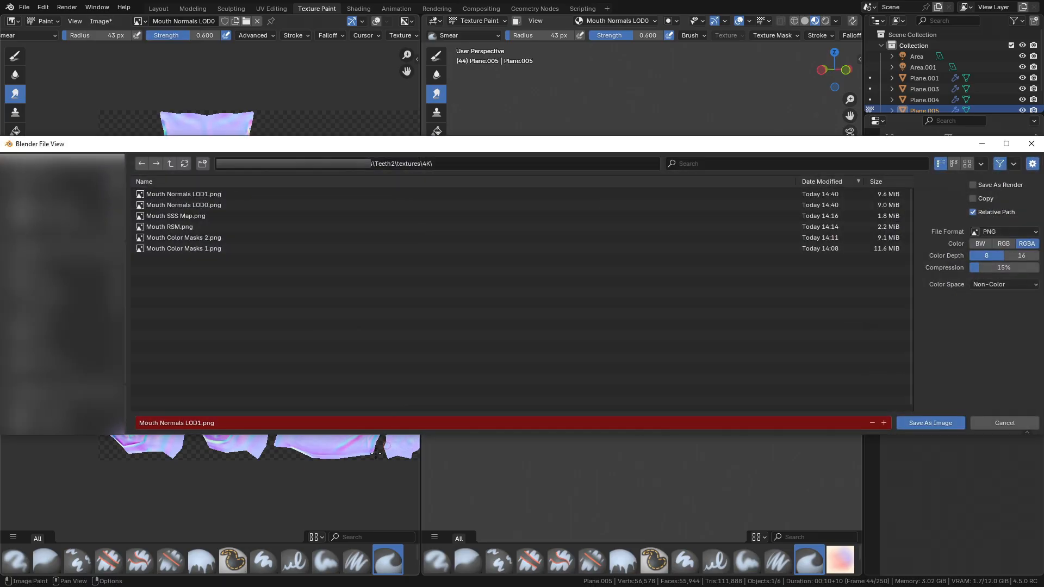
click(202, 423)
click(203, 423)
key(Return)
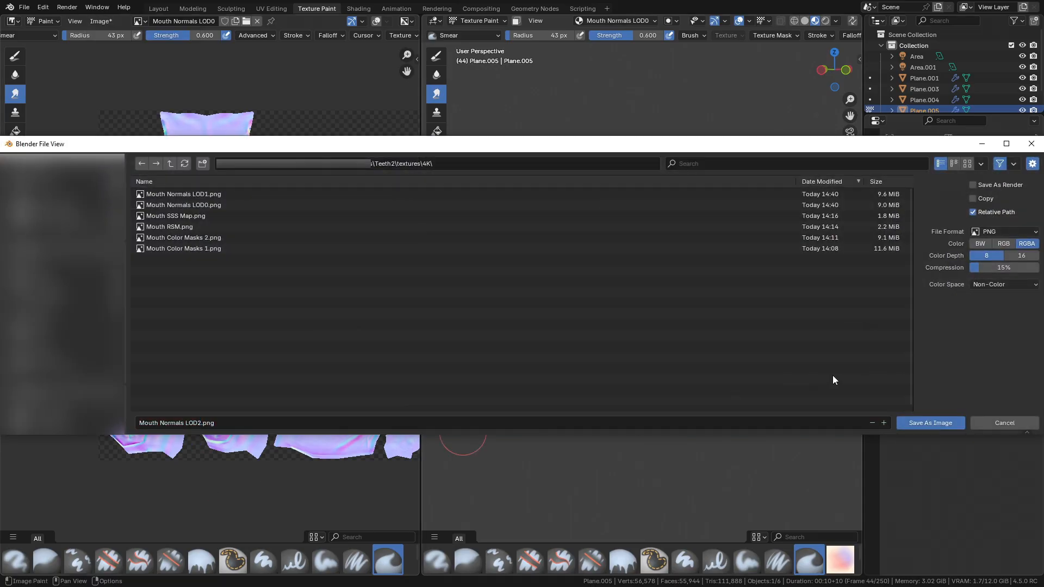
click(944, 424)
Return to the Shading workspace and move the baked normals image texture node below the Normal Mapping frame.
middle_drag(674, 291, 598, 296)
click(358, 9)
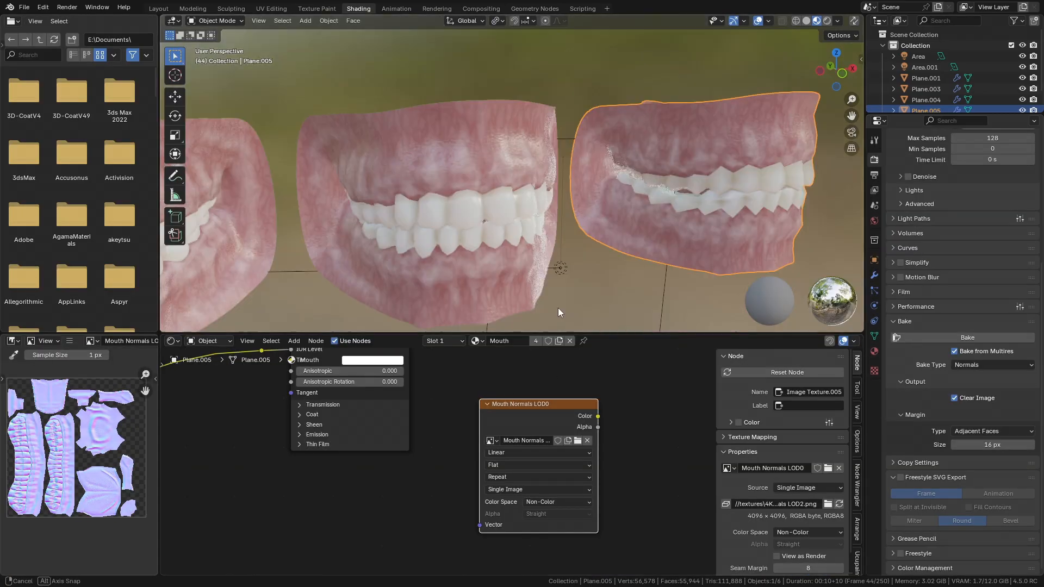
scroll(558, 307, down, 3)
scroll(592, 479, down, 2)
scroll(599, 542, down, 5)
key(g)
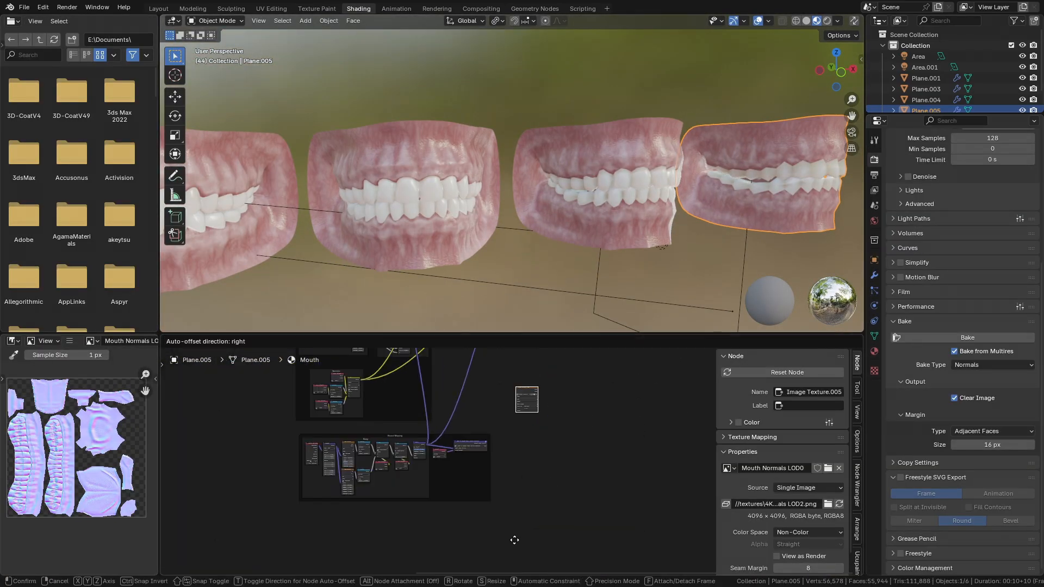
click(405, 562)
Load Mouth Normals LOD0.png from the textures\4K folder into the image texture node.
scroll(413, 490, up, 6)
middle_drag(421, 438, 507, 469)
scroll(592, 484, up, 10)
click(530, 488)
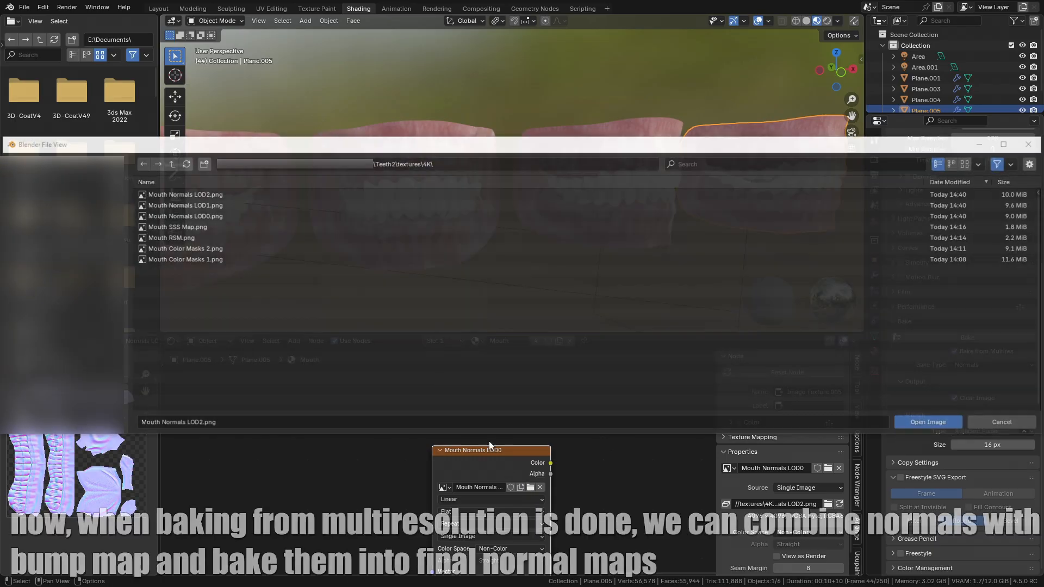
double_click(221, 218)
scroll(412, 399, down, 1)
scroll(426, 469, down, 1)
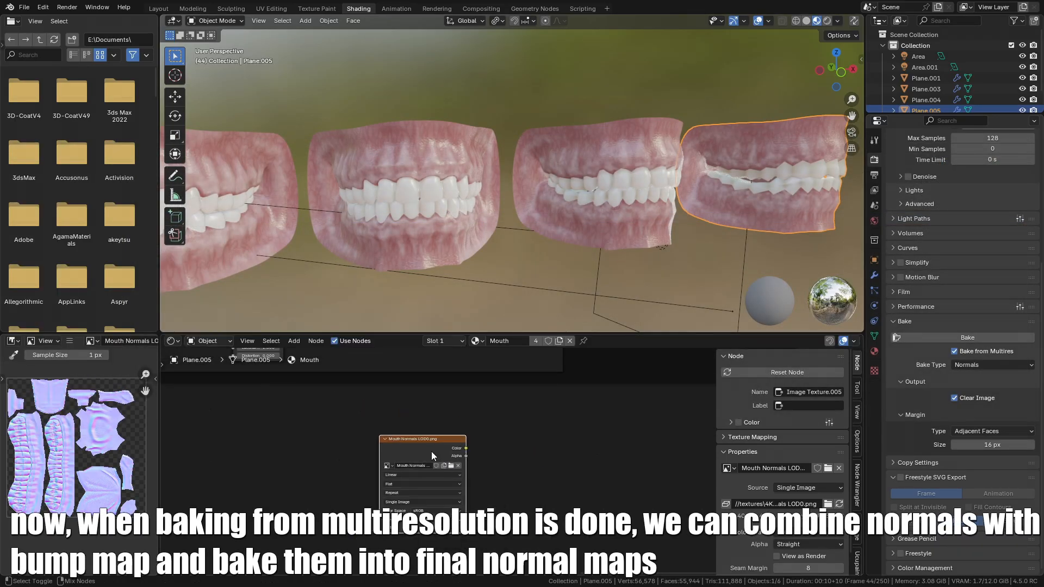
Preview the Mouth Normals LOD0.png texture on the meshes and set its color space to Non-Color.
ctrl+shift+click(434, 451)
middle_drag(511, 263, 469, 264)
scroll(426, 529, up, 2)
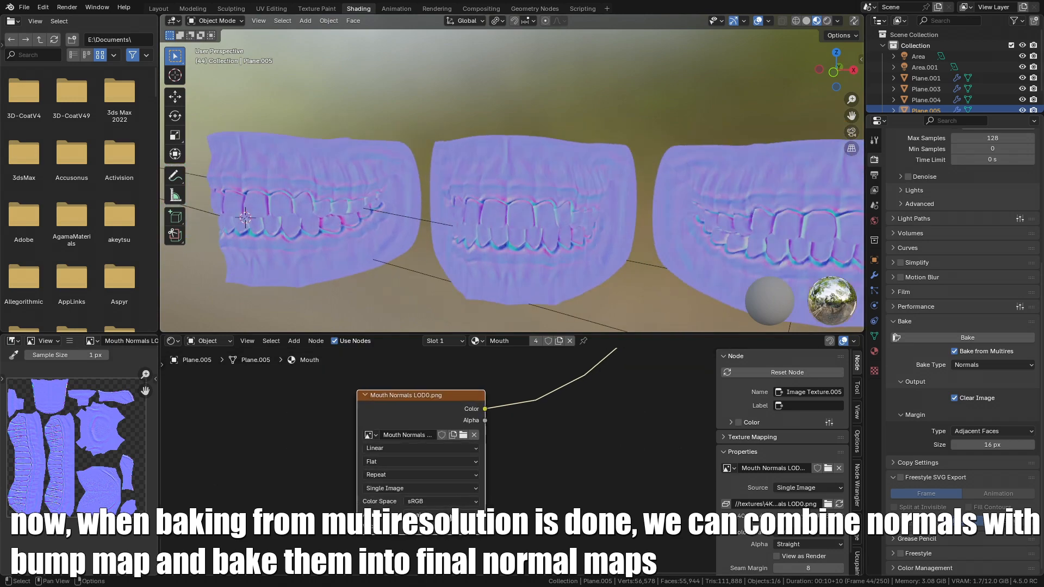
click(458, 502)
click(530, 442)
scroll(455, 507, down, 5)
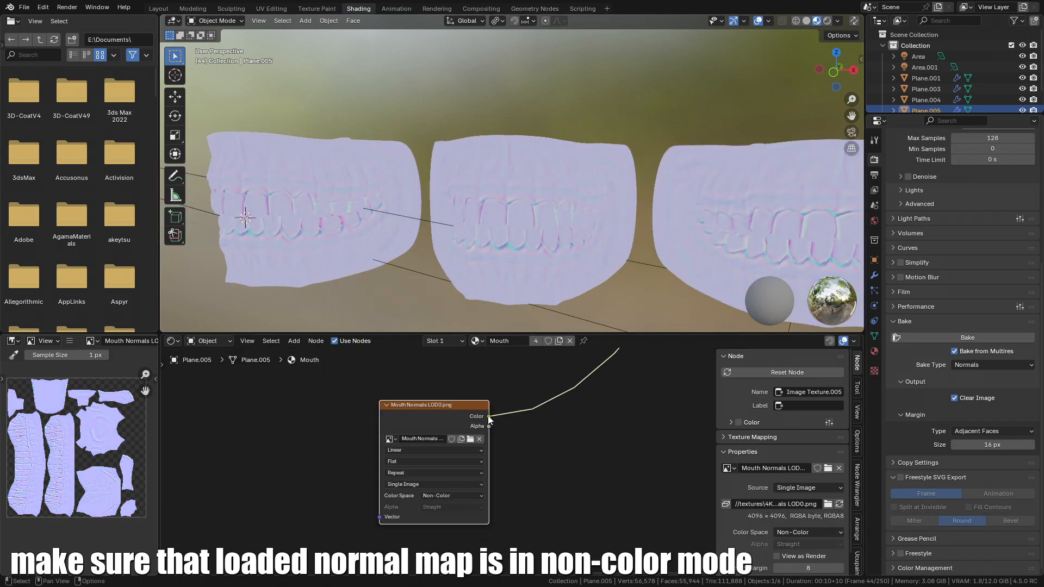
drag(507, 530, 528, 537)
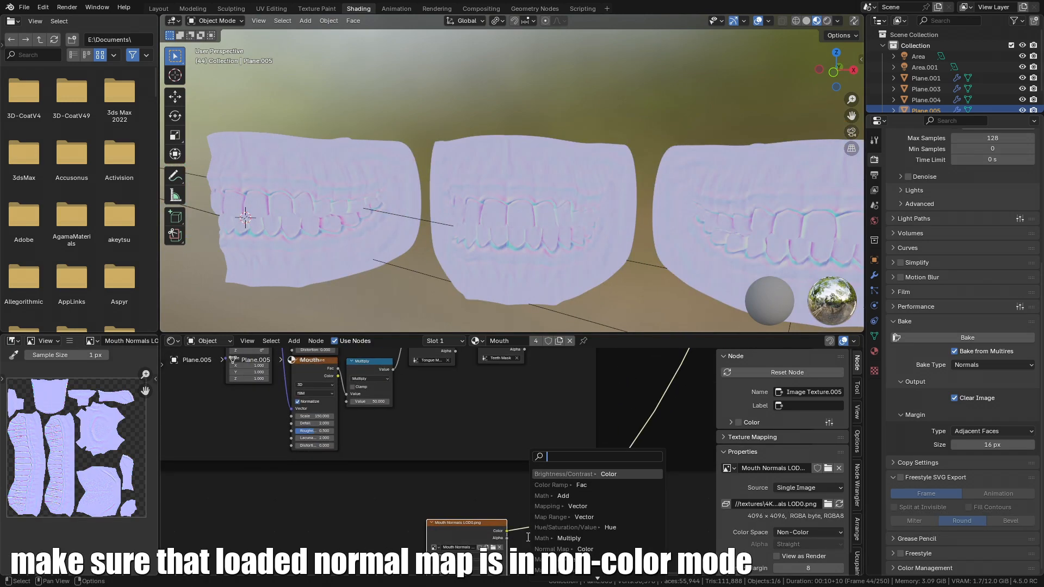
text(normal map)
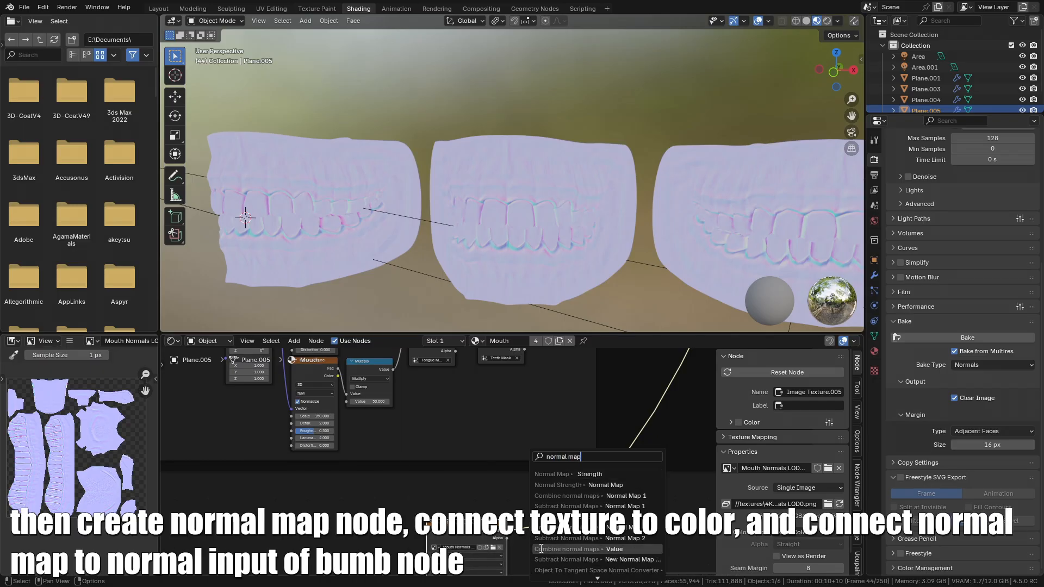
click(552, 486)
click(608, 499)
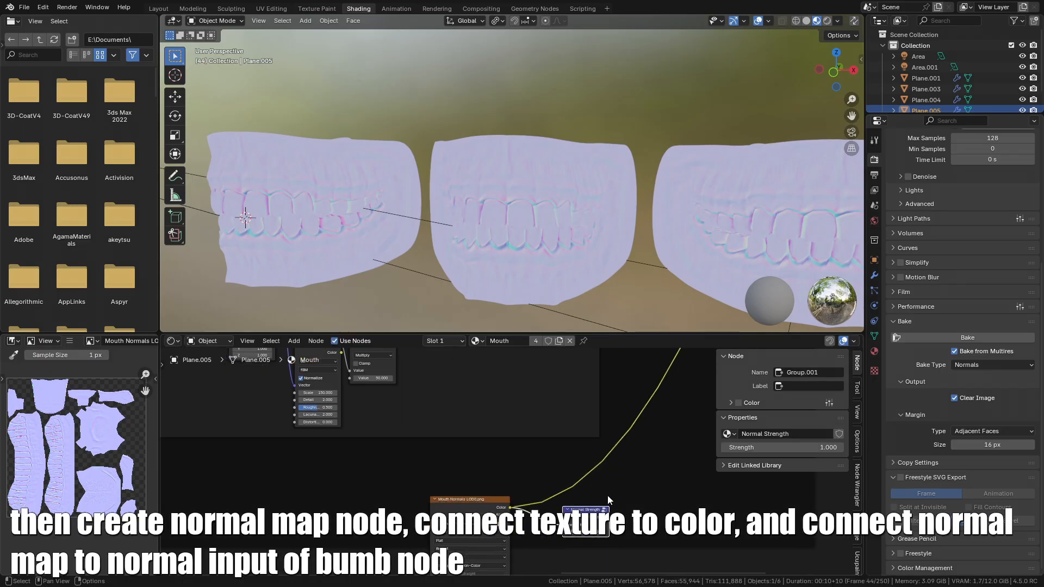
key(alt+p)
middle_drag(611, 507, 573, 510)
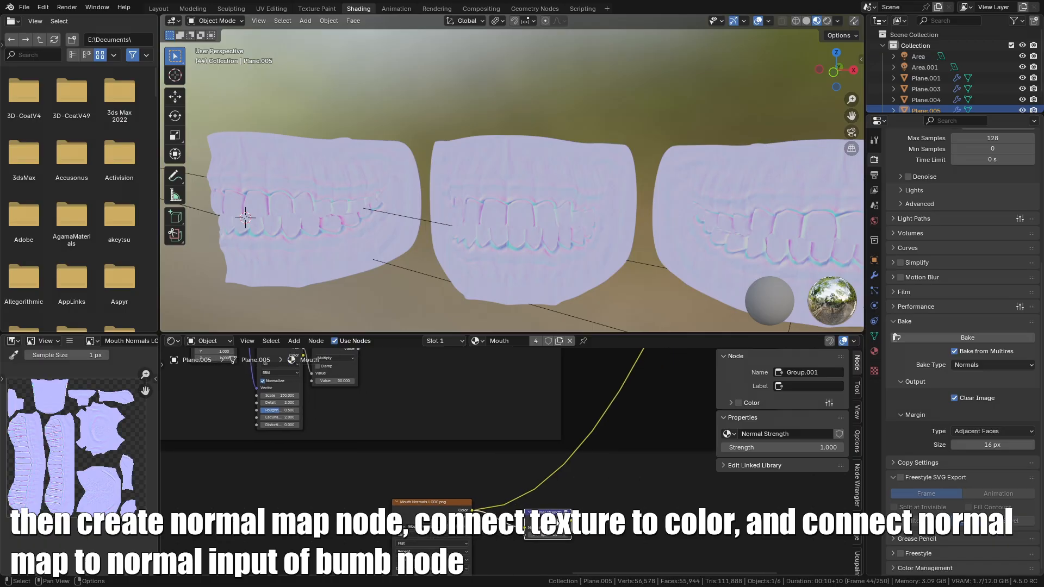
drag(565, 512, 548, 511)
key(x)
Add a Normal Map node that takes the Mouth Normals LOD0.png texture into its Color input.
middle_drag(497, 468, 514, 429)
key(shift+a)
click(516, 380)
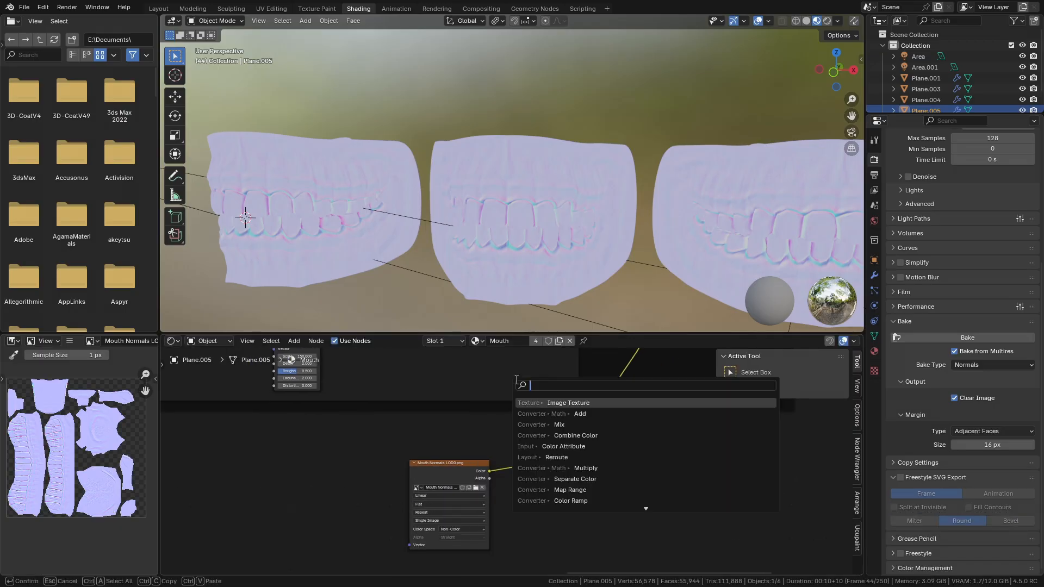
text(nomal map)
click(548, 406)
click(516, 452)
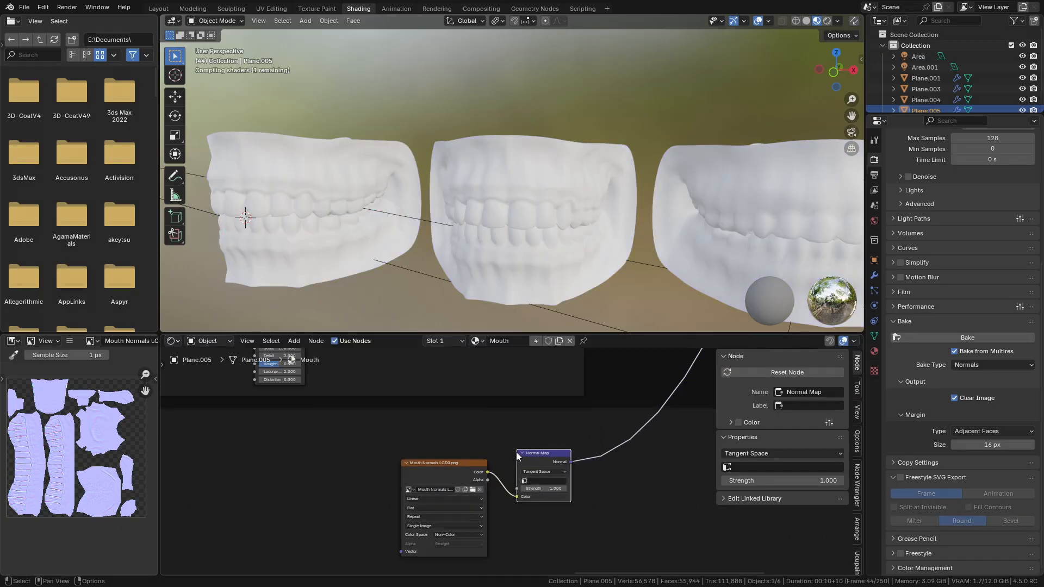
Connect the Normal Map node's output to the Normal input of the Bump node.
scroll(482, 530, up, 2)
middle_drag(550, 460, 536, 500)
drag(558, 504, 507, 438)
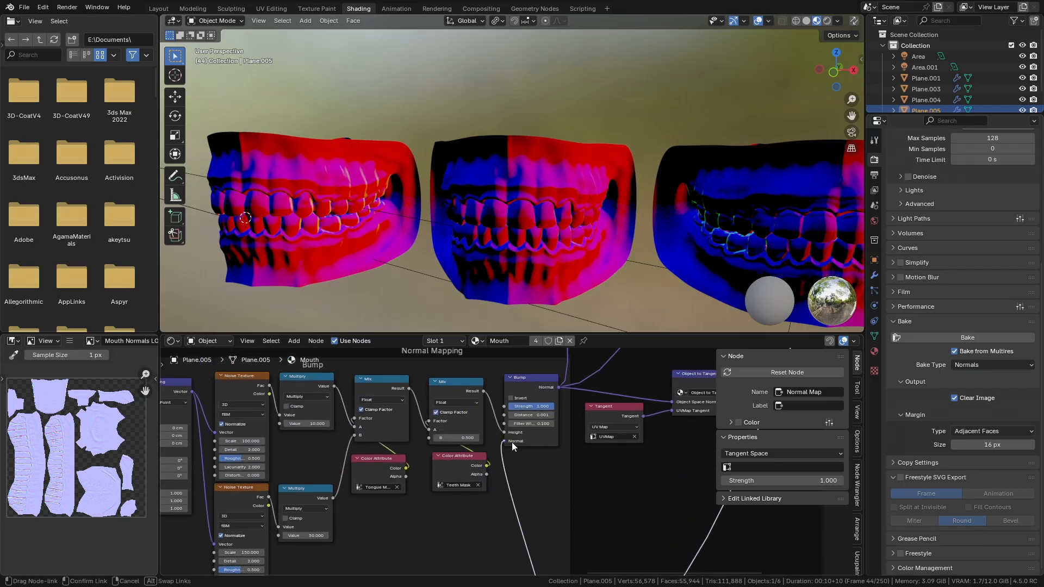
Preview the Bump output on the meshes, followed by the Object to Tangent Space Normals Converter output.
ctrl+shift+click(544, 388)
middle_drag(696, 387, 484, 413)
scroll(511, 413, down, 1)
ctrl+shift+click(553, 404)
Examine the combined normals on the teeth and gums up close, comparing the converter output with the plain LOD0 normals texture.
middle_drag(573, 231, 560, 225)
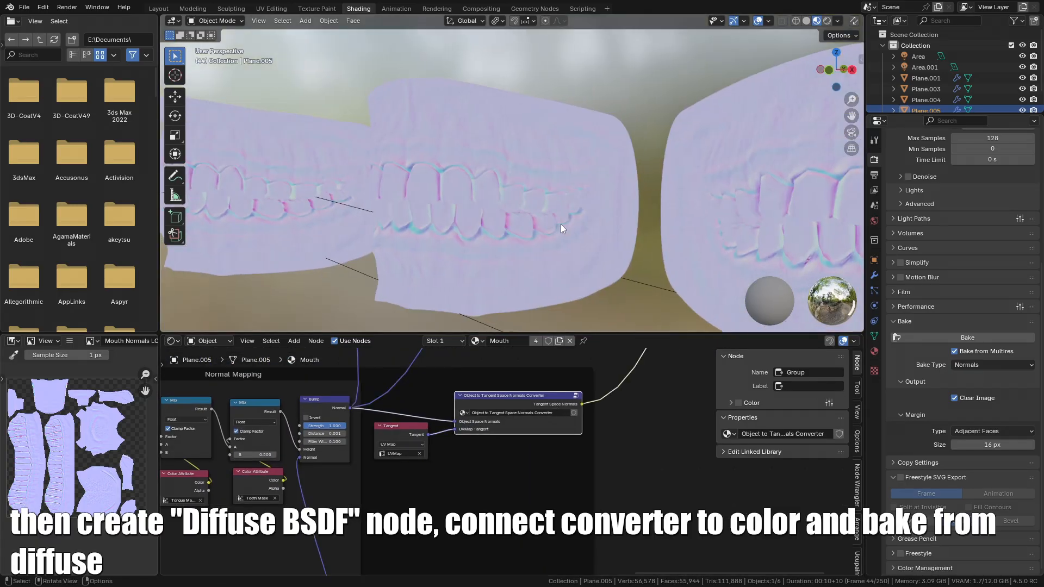
scroll(560, 224, up, 5)
middle_drag(414, 176, 494, 191)
scroll(449, 184, down, 5)
scroll(527, 210, up, 3)
middle_drag(333, 461, 464, 455)
scroll(468, 455, up, 1)
middle_drag(642, 409, 590, 420)
middle_drag(503, 214, 484, 213)
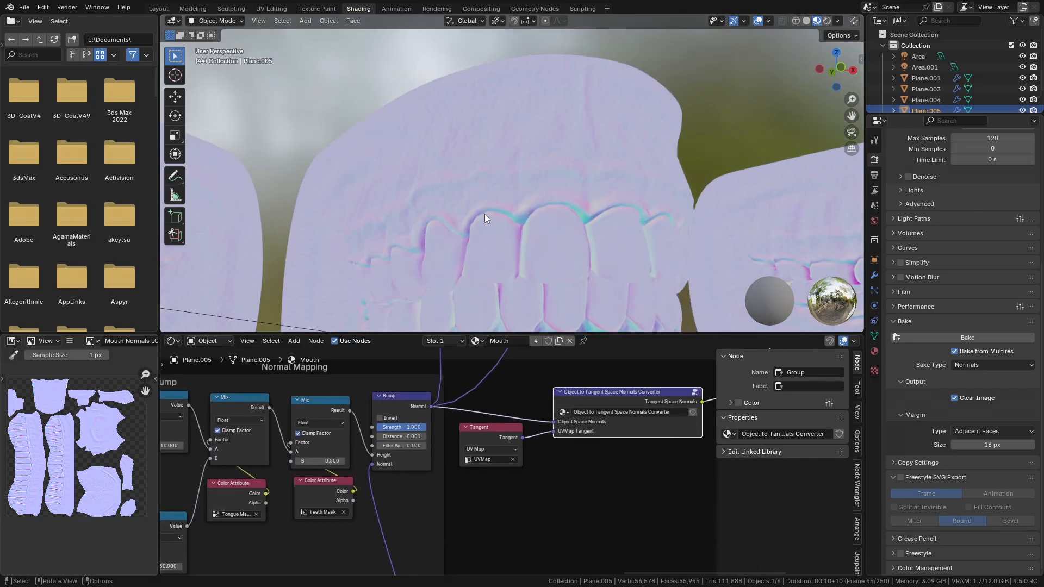
scroll(523, 430, up, 1)
middle_drag(549, 461, 566, 358)
scroll(523, 429, down, 6)
ctrl+shift+click(422, 435)
middle_drag(422, 435, 348, 566)
ctrl+shift+click(542, 389)
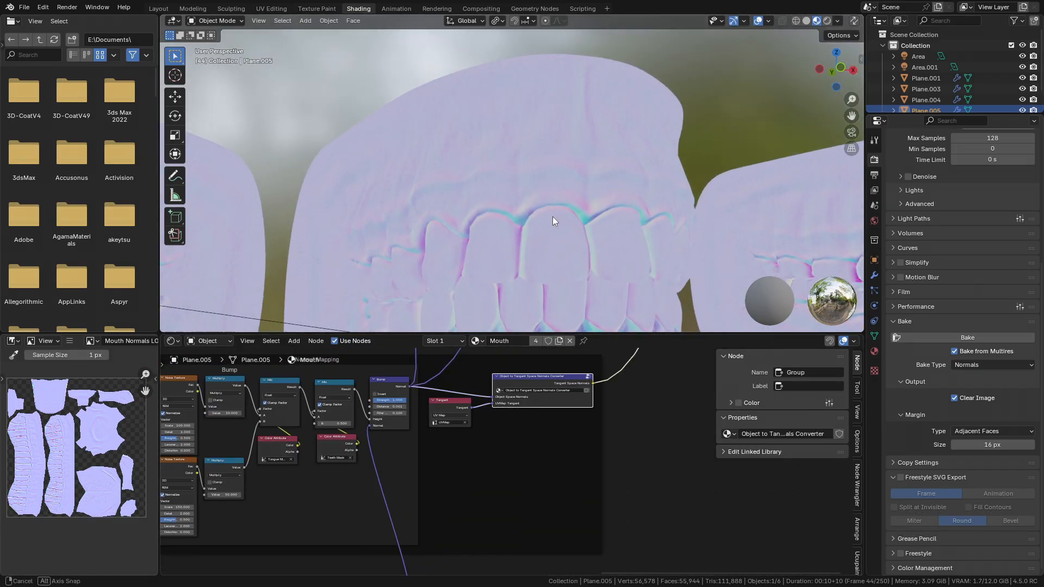
middle_drag(553, 216, 487, 250)
scroll(487, 250, down, 2)
scroll(553, 401, down, 2)
Insert a Diffuse BSDF node after the converter, feeding the tangent space normals into its Color input.
middle_drag(632, 368, 504, 462)
key(shift+a)
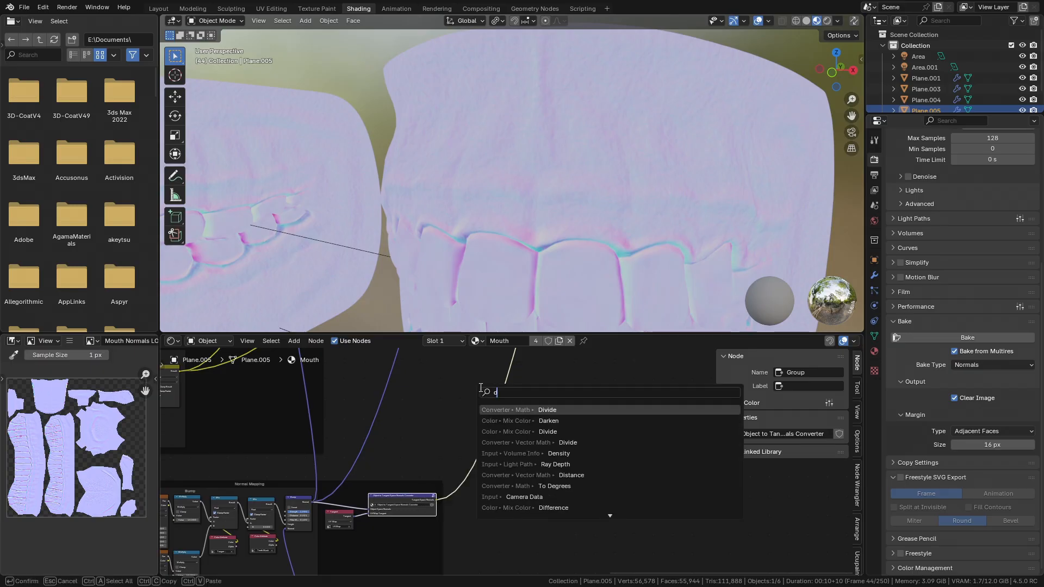
text(diffuse)
key(Return)
click(493, 441)
scroll(492, 462, up, 5)
key(g)
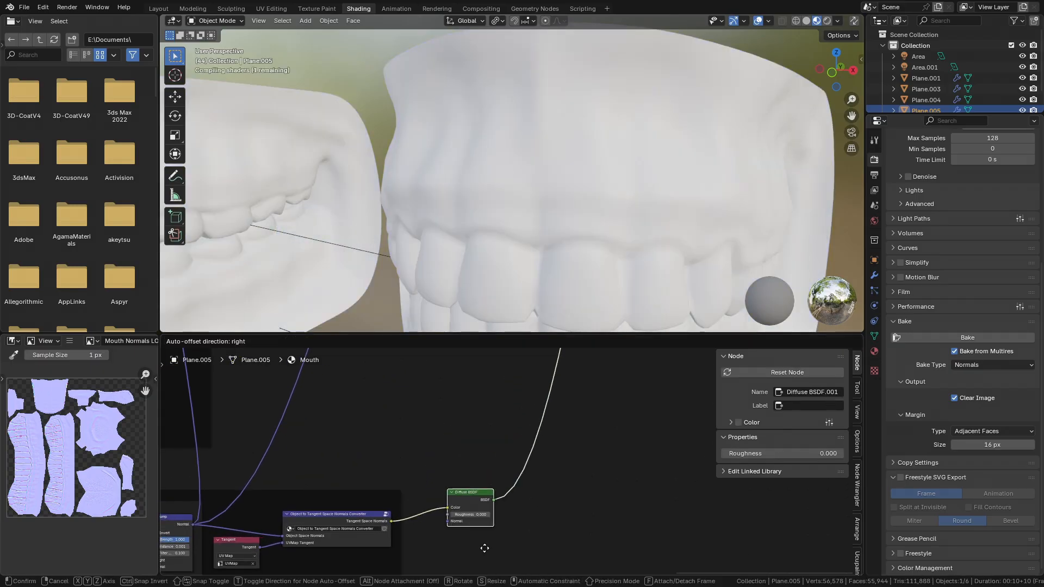
middle_drag(485, 549, 520, 456)
click(522, 435)
Duplicate the Mouth Normals LOD0.png image texture node and place the copy beside the Normal Map node.
scroll(522, 435, down, 3)
middle_drag(283, 549, 473, 429)
click(384, 412)
key(shift+d)
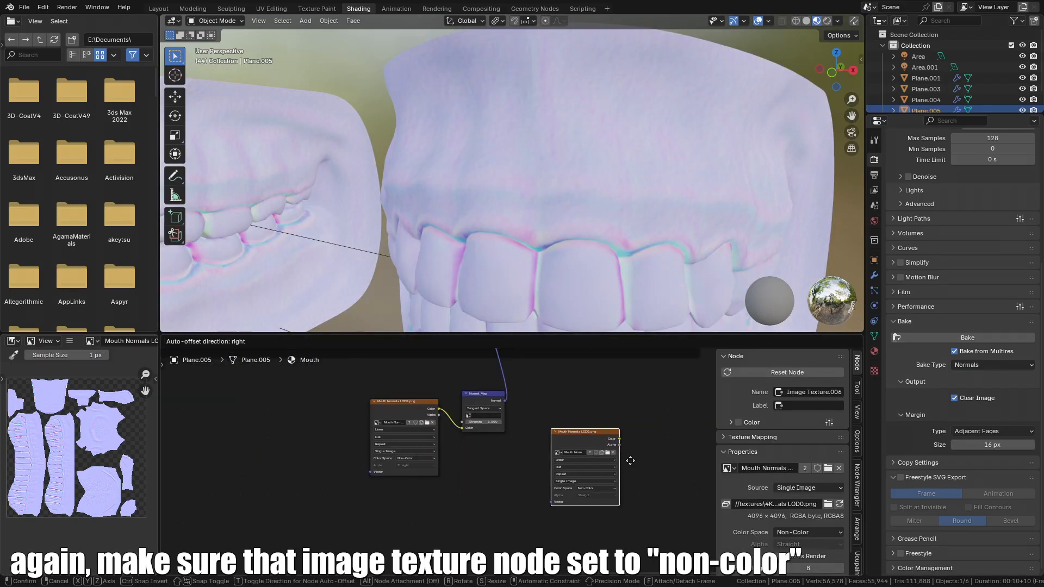
click(629, 461)
middle_drag(629, 461, 547, 477)
Replace the duplicated node's image with a new blank 4096 × 4096 px image named Mouth Normals with bump LOD0.
scroll(544, 480, up, 8)
middle_drag(511, 441, 462, 447)
scroll(462, 446, up, 1)
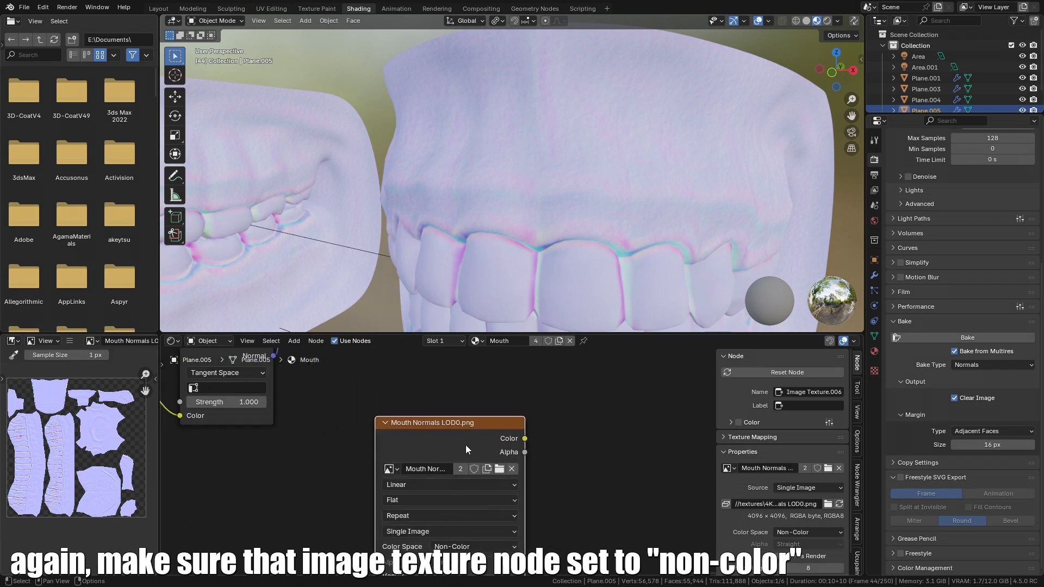
click(511, 469)
click(433, 471)
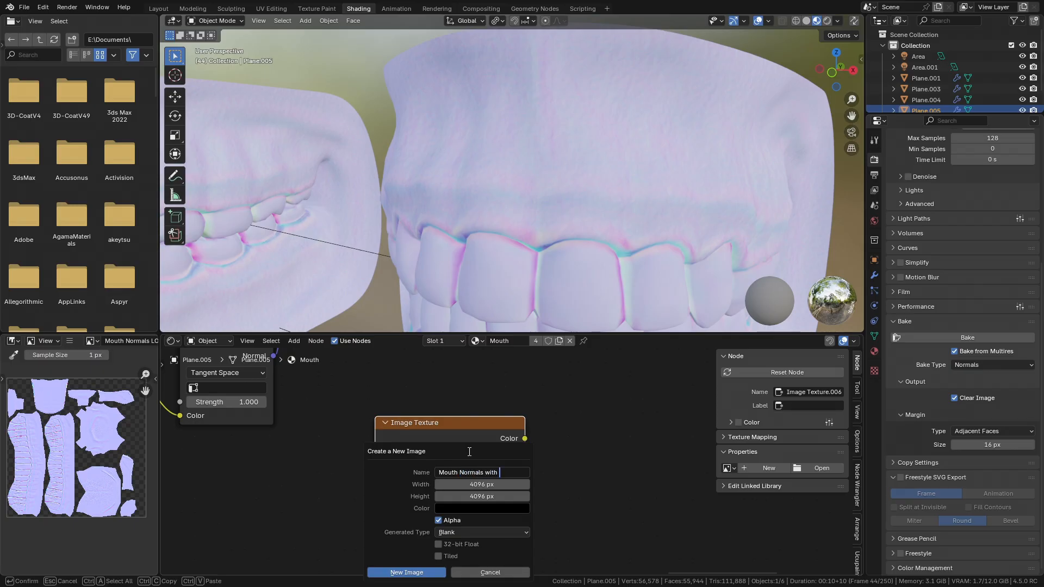
text(LOD0)
key(Return)
click(429, 573)
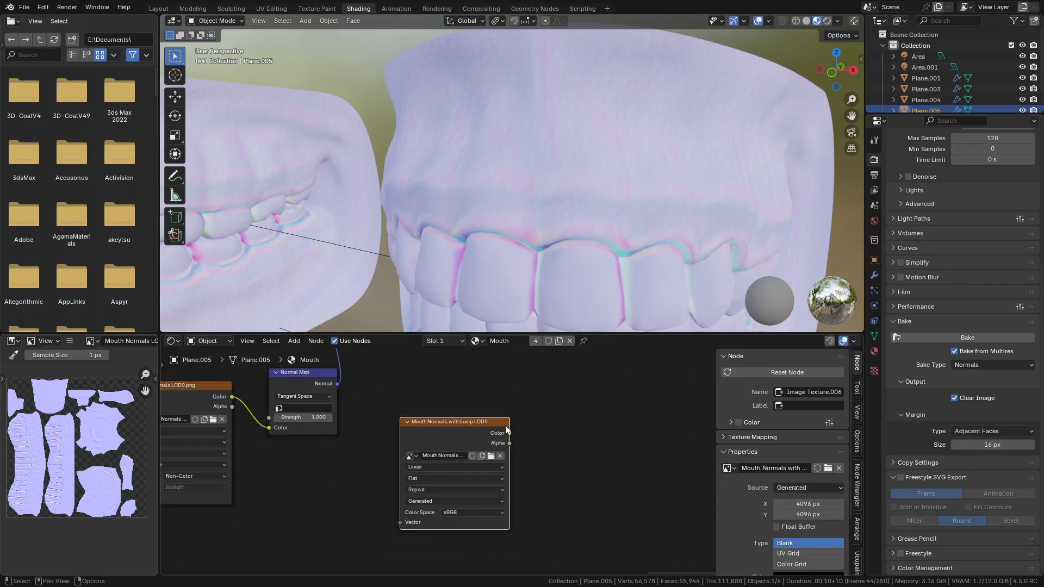
Set the color space of the Mouth Normals with bump LOD0 image to Non-Color.
scroll(503, 481, down, 3)
click(396, 473)
click(500, 422)
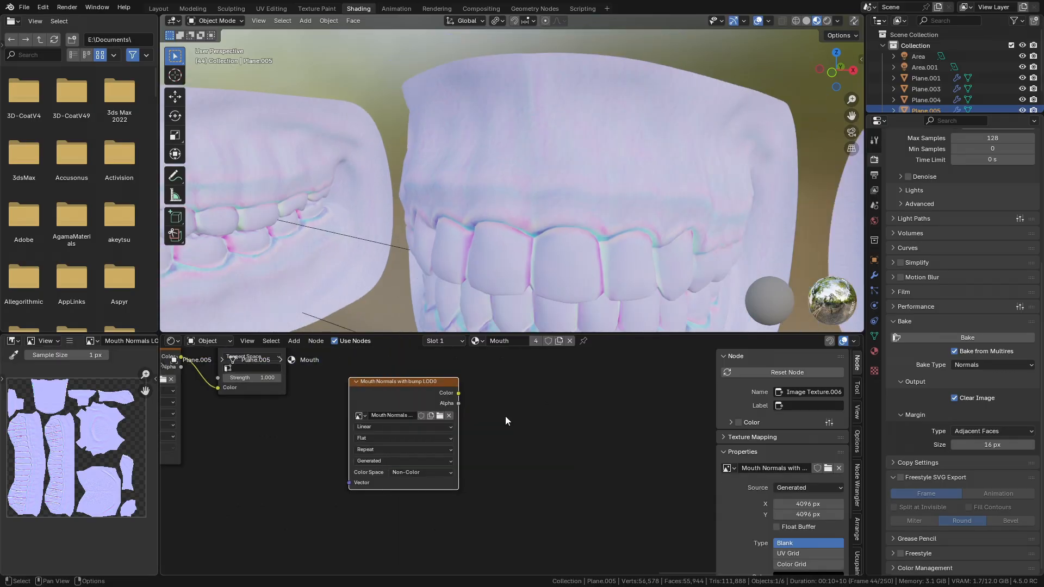
Select the LOD0 mesh, Plane.003, and keep the Mouth Normals with bump LOD0 texture node active as the bake target.
scroll(442, 529, down, 3)
middle_drag(505, 416, 490, 370)
click(614, 217)
scroll(617, 173, down, 2)
middle_drag(617, 185, 632, 171)
shift+middle_drag(631, 171, 618, 102)
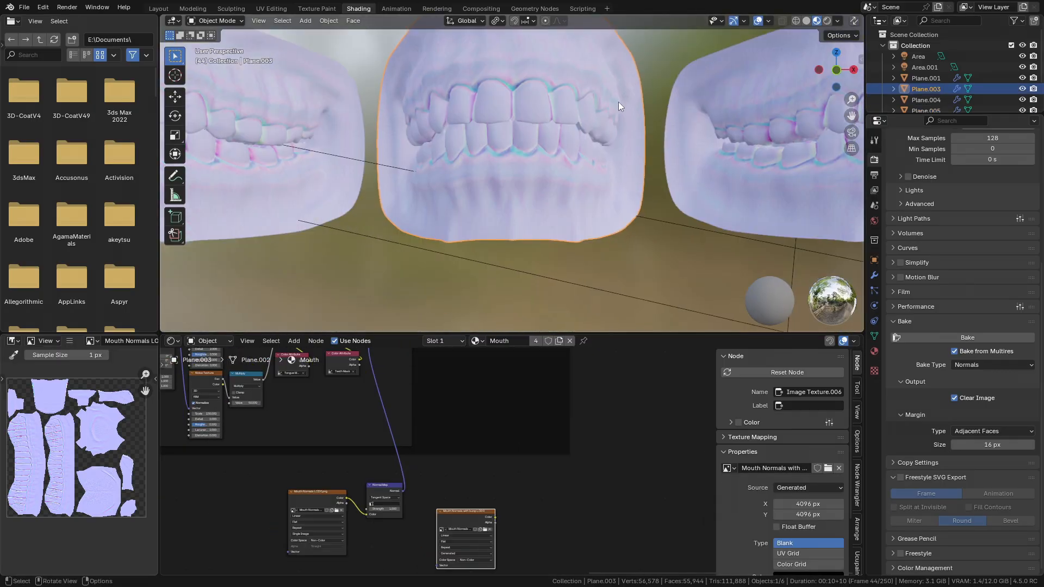
scroll(498, 462, up, 3)
middle_drag(455, 558, 484, 459)
drag(484, 460, 491, 445)
Turn off Bake from Multires and bake Diffuse with only the Color contribution into the new image.
click(956, 351)
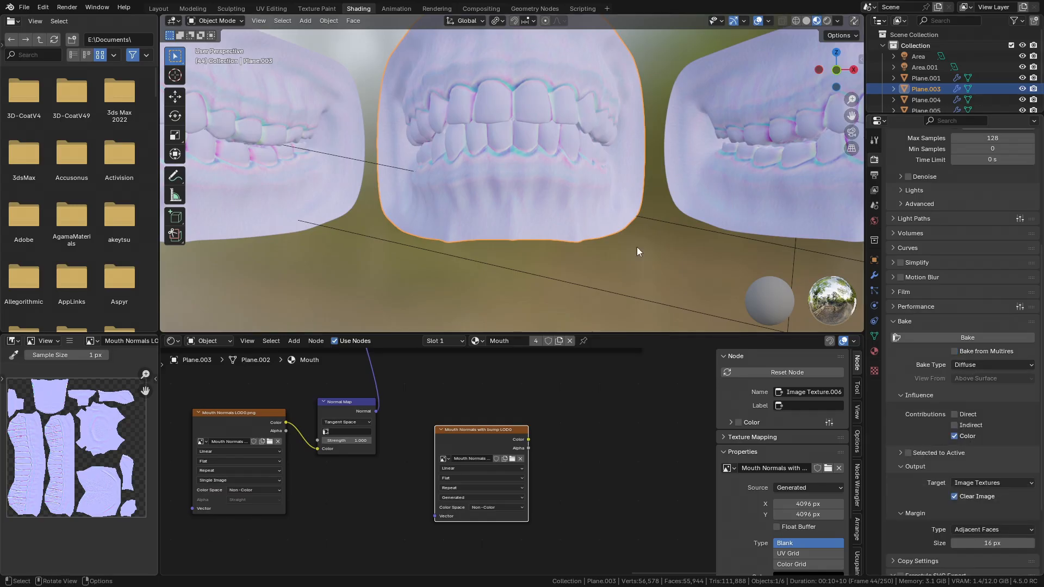
scroll(637, 247, up, 3)
click(958, 339)
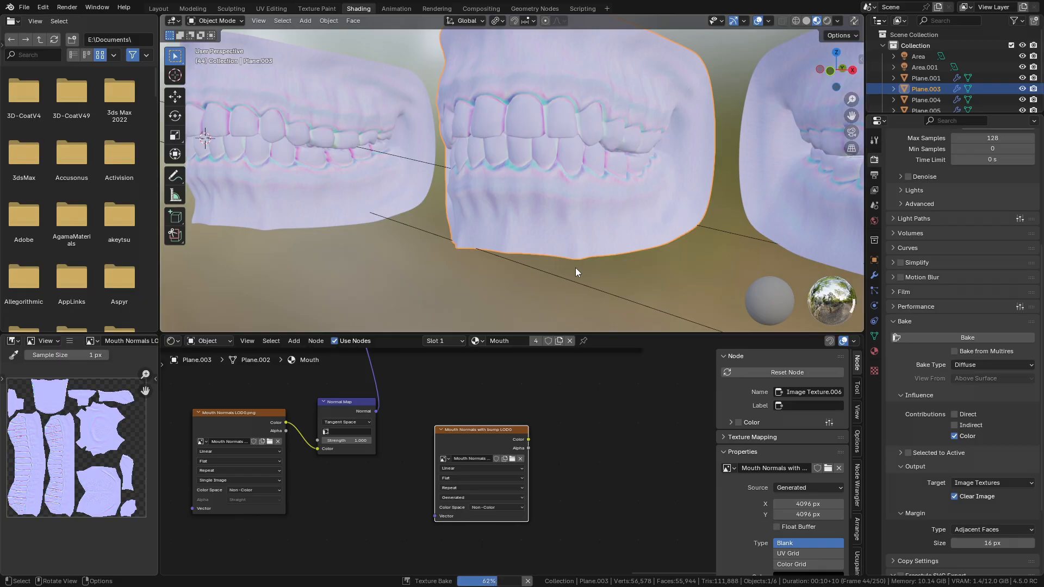
Examine the baked Mouth Normals with bump LOD0 image up close in the Texture Paint workspace.
click(316, 8)
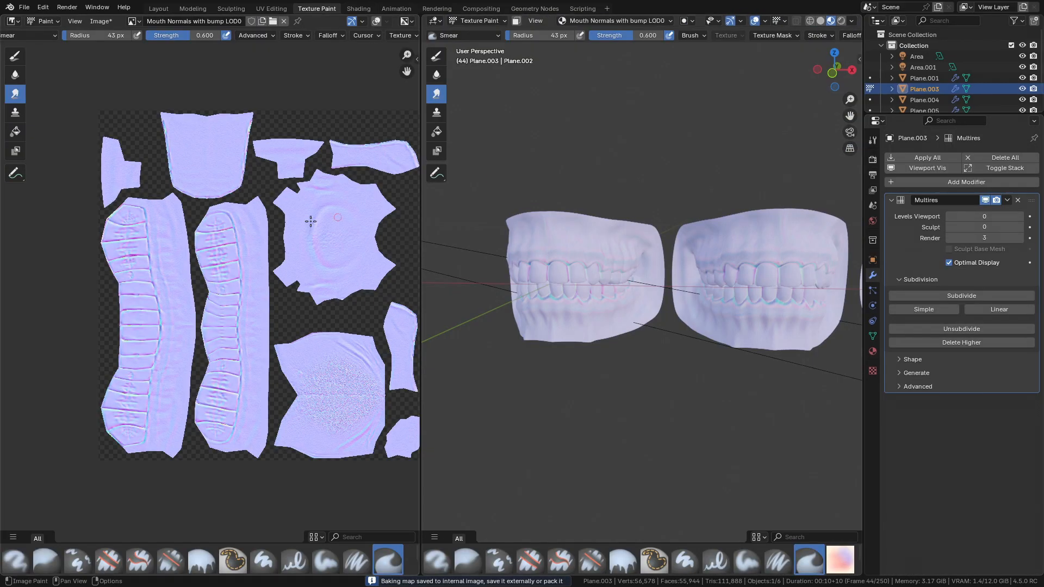
scroll(309, 221, up, 5)
middle_drag(126, 267, 256, 327)
scroll(222, 370, up, 3)
scroll(256, 327, up, 1)
scroll(269, 332, down, 2)
scroll(270, 331, down, 3)
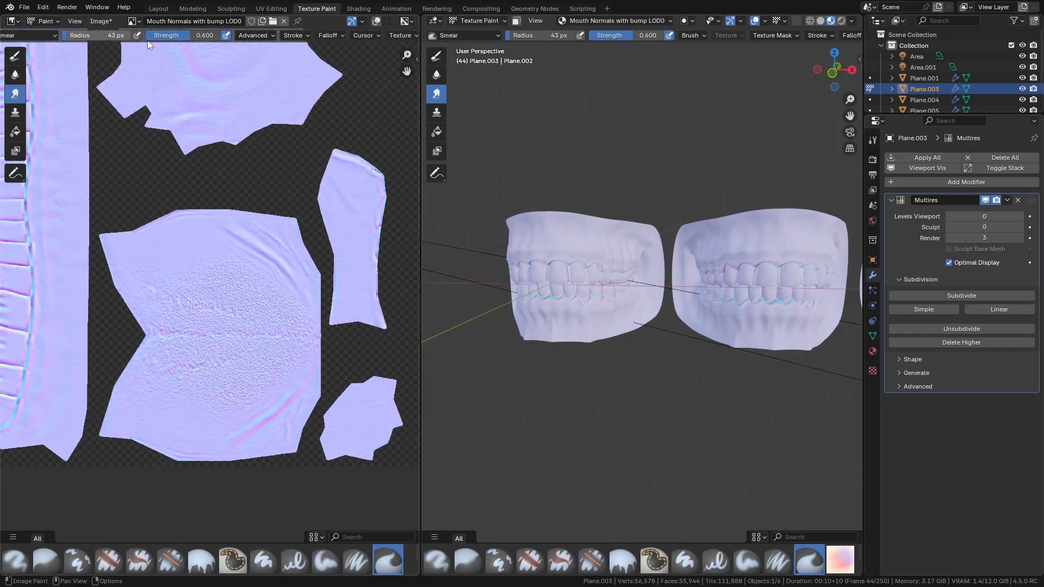
Switch the 3D view to Object Mode and select the mouth mesh Plane.001.
middle_drag(604, 255, 663, 258)
scroll(642, 258, up, 2)
key(ctrl+Tab)
click(439, 260)
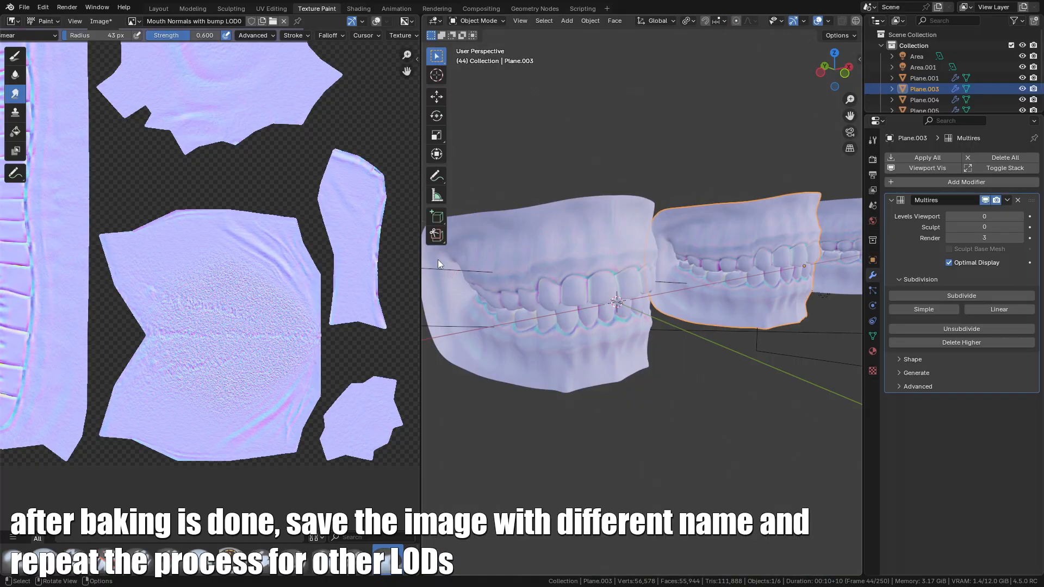
click(549, 262)
Set the Key 1 shape key of Plane.001 to a value of 1 and view the posed mouth from the front.
click(873, 336)
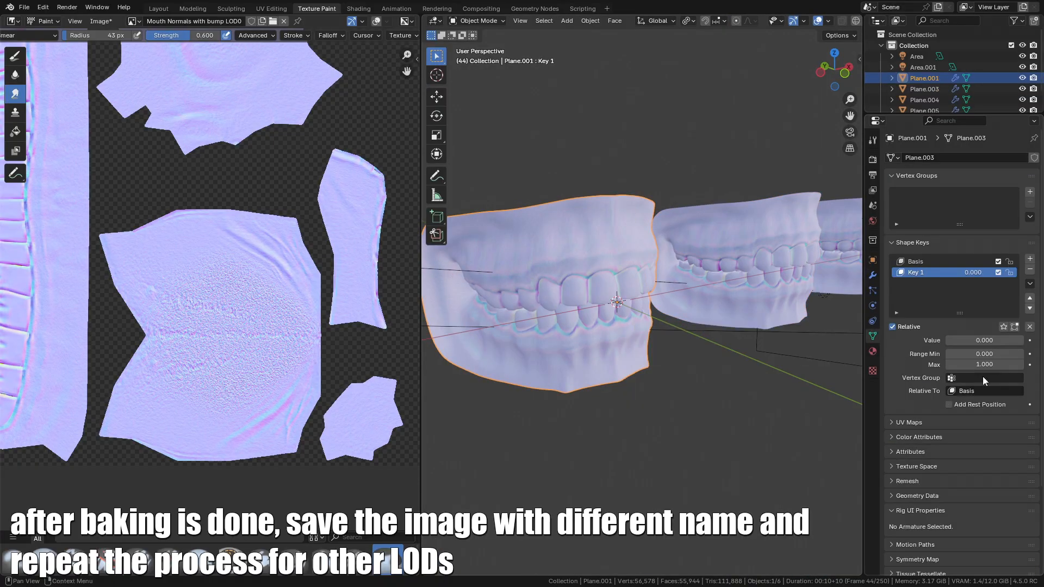
click(987, 341)
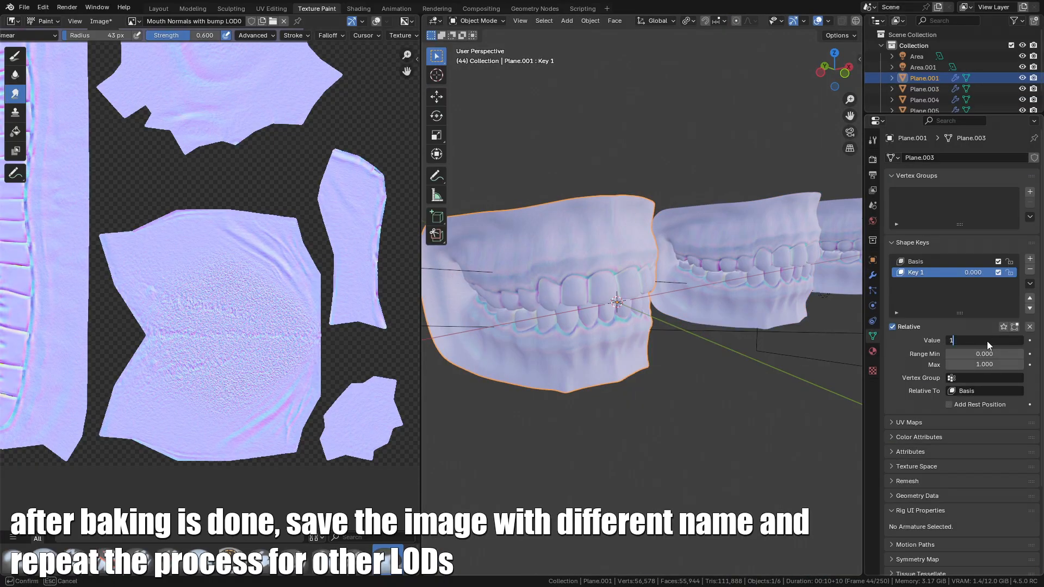
key(Return)
middle_drag(636, 348, 648, 409)
scroll(658, 314, up, 4)
scroll(621, 337, up, 3)
scroll(699, 346, down, 5)
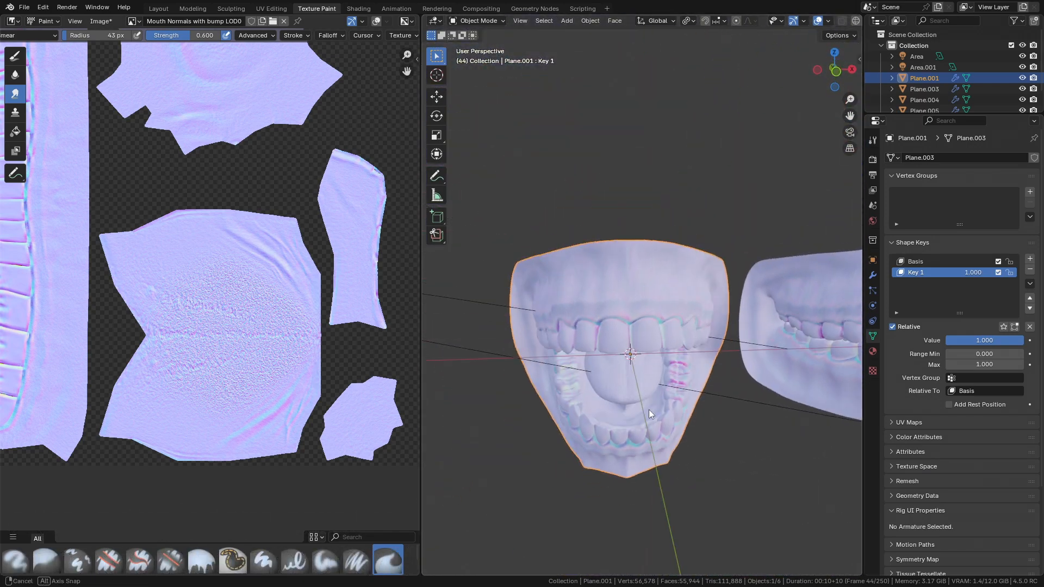
Save the baked normal image as Mouth Normals with bump LOD0.png in the textures\4K folder.
click(98, 21)
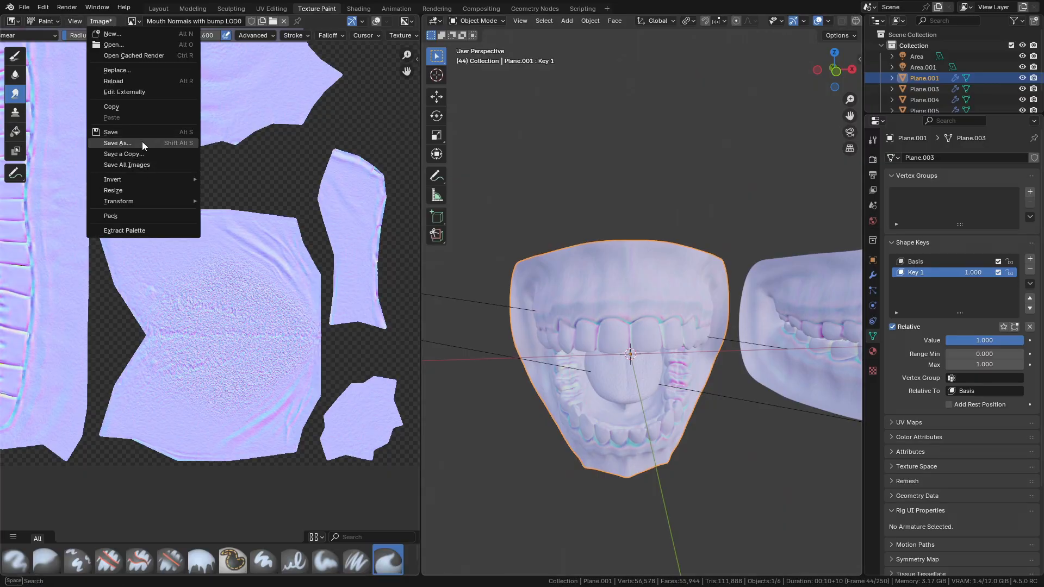
click(117, 143)
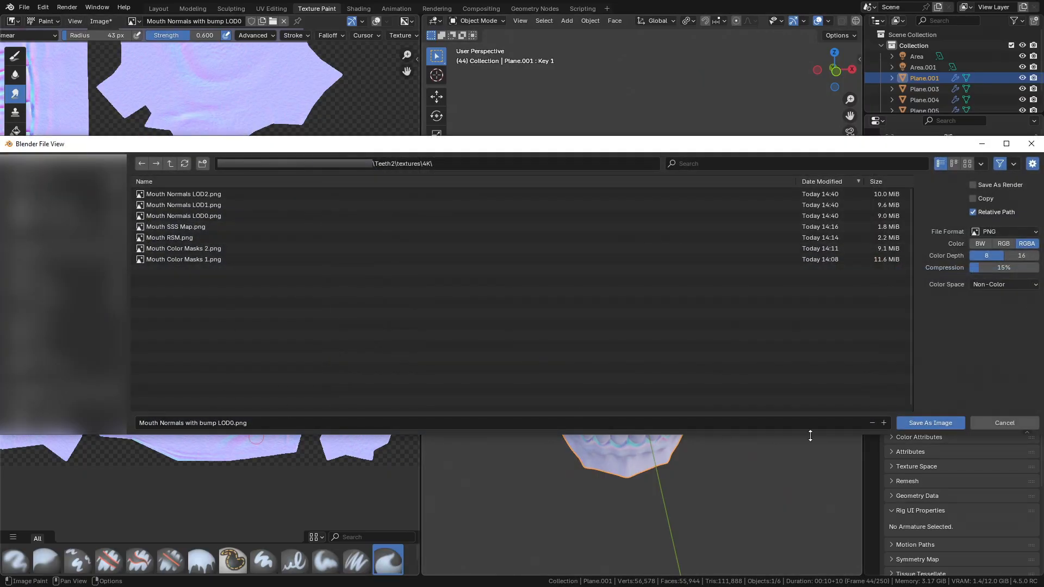
click(951, 422)
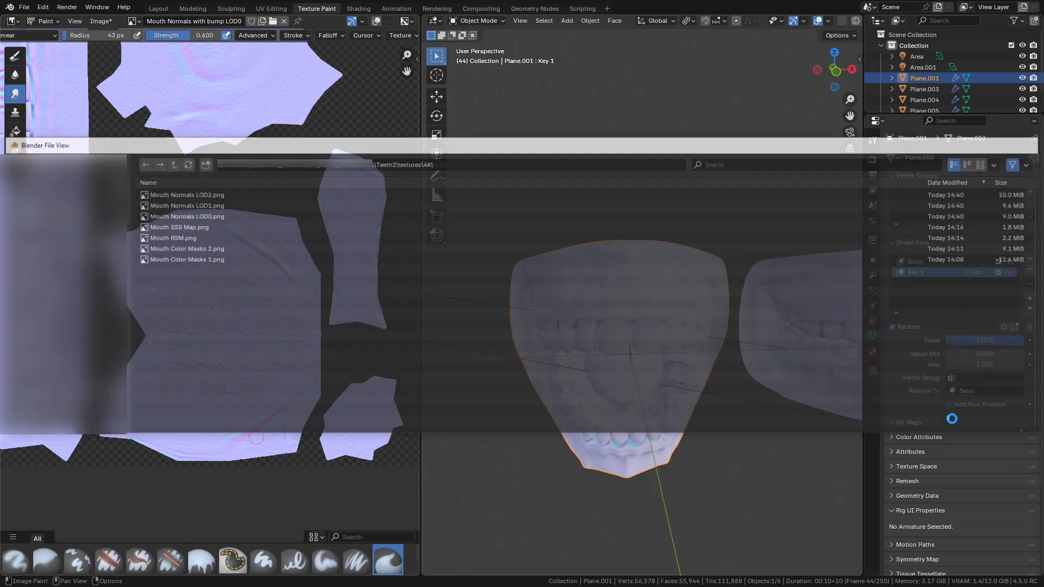
Load Mouth Normals LOD1.png into the image texture node feeding the Normal Map in the Shading workspace.
click(358, 8)
scroll(435, 462, up, 4)
middle_drag(477, 429, 704, 429)
scroll(403, 422, down, 4)
click(403, 422)
scroll(403, 422, up, 4)
click(408, 434)
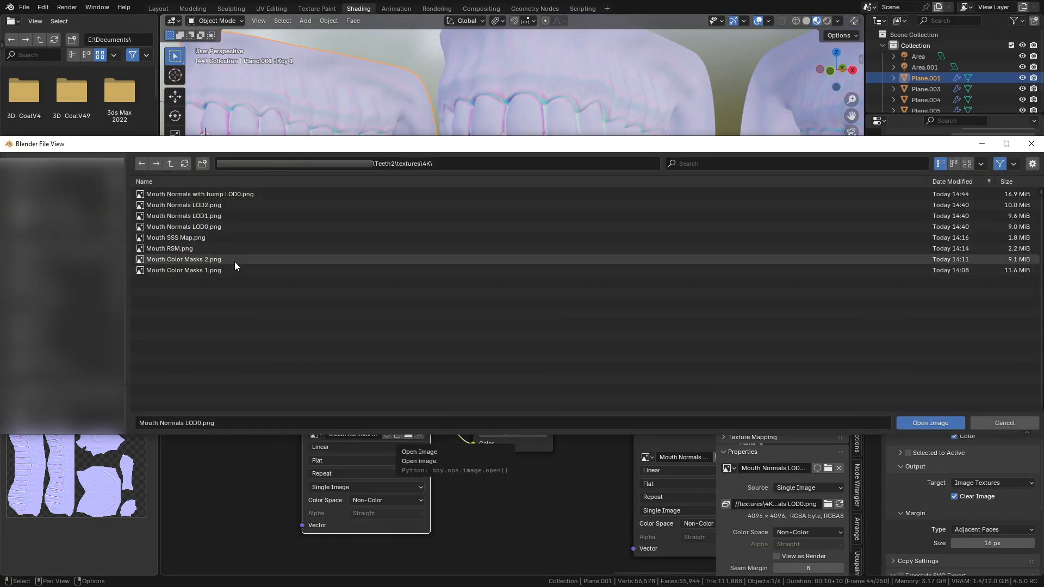
double_click(231, 216)
Preview the loaded LOD1 normals on the mouth mesh and set the image's color space to Non-Color.
scroll(517, 457, down, 4)
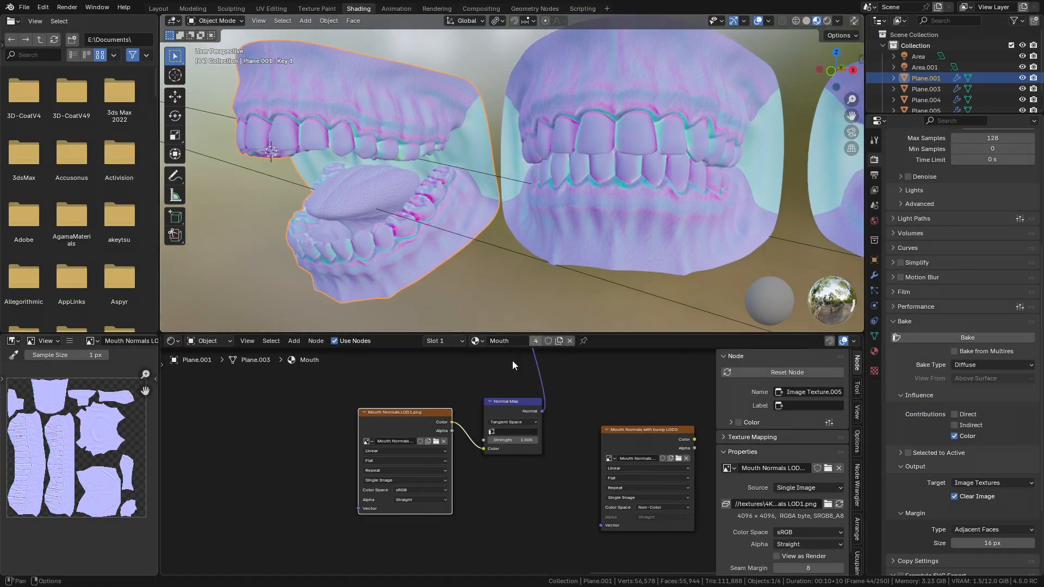
scroll(435, 397, up, 2)
drag(432, 416, 426, 423)
middle_drag(421, 244, 482, 238)
ctrl+shift+click(419, 431)
middle_drag(515, 394, 368, 562)
scroll(489, 446, up, 1)
click(439, 520)
click(543, 461)
Preview the Diffuse BSDF fed by the Object to Tangent Space Normals Converter on the mouth mesh.
scroll(538, 456, down, 1)
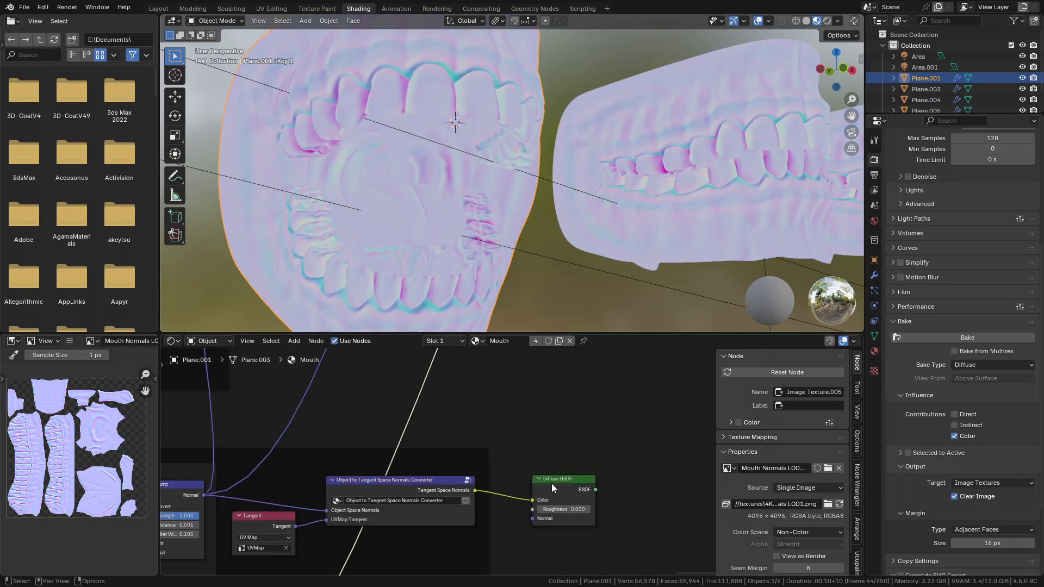
ctrl+shift+click(551, 484)
middle_drag(538, 183, 520, 165)
scroll(526, 152, down, 2)
scroll(527, 157, up, 1)
scroll(479, 544, down, 1)
Bake the Diffuse color with the LOD1 normals into the Mouth Normals with bump LOD0 image node.
middle_drag(479, 552, 545, 361)
click(429, 449)
scroll(430, 449, up, 1)
click(923, 340)
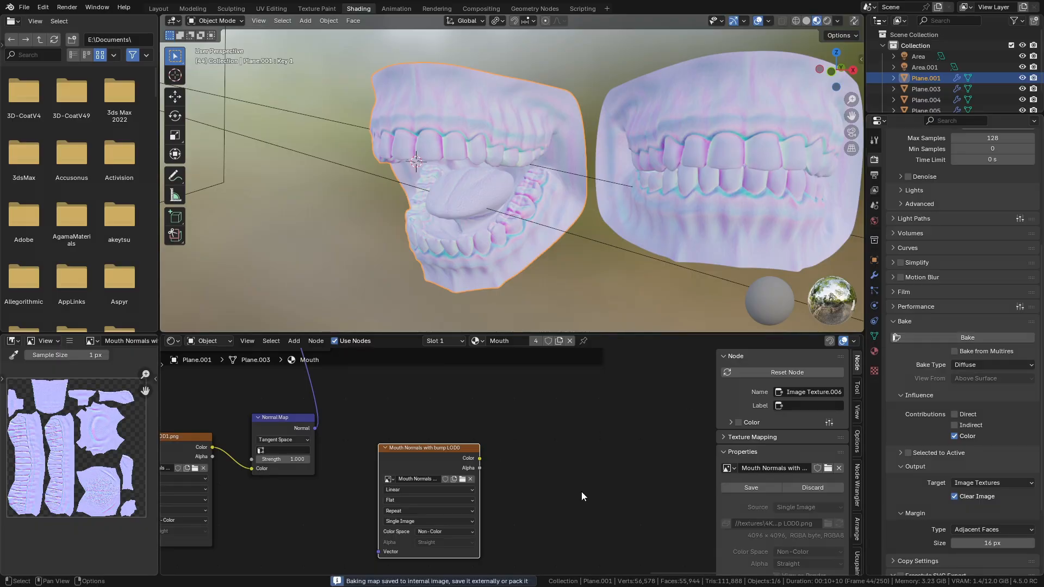
Switch the Texture Paint workspace's 3D view to Object Mode for the open-mouth mesh Plane.001.
click(317, 9)
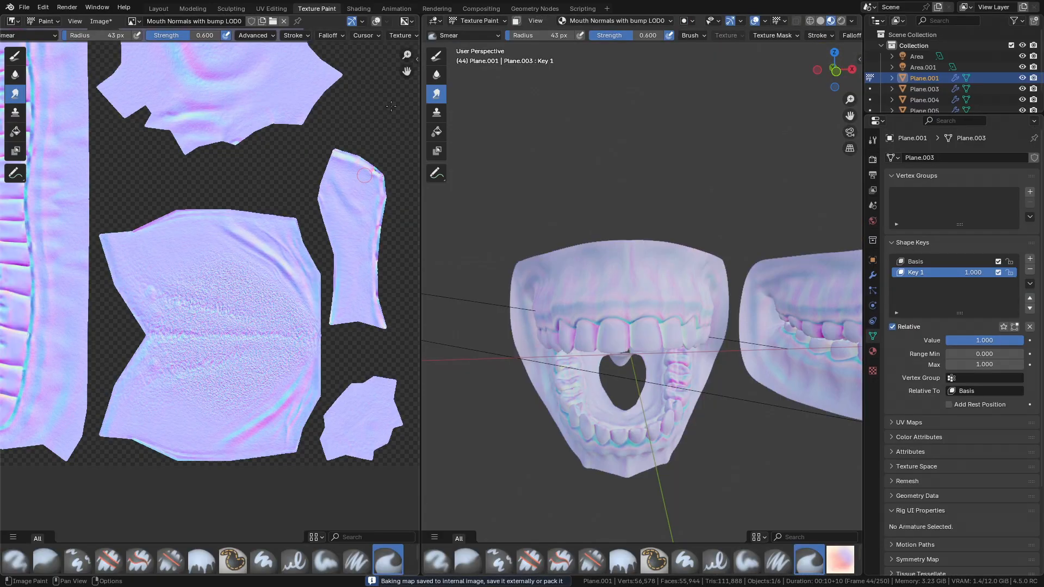
mouse_move(706, 380)
middle_down()
mouse_move(670, 348)
mouse_move(675, 337)
mouse_move(630, 326)
mouse_move(640, 352)
mouse_move(733, 295)
middle_up()
key(Tab)
key(Tab)
key(Tab)
key(ctrl+Tab)
click(547, 346)
Examine the new bake up close in the image and on the teeth and tongue.
scroll(609, 351, up, 1)
scroll(675, 327, down, 2)
scroll(696, 315, up, 2)
scroll(733, 294, up, 5)
scroll(688, 329, down, 6)
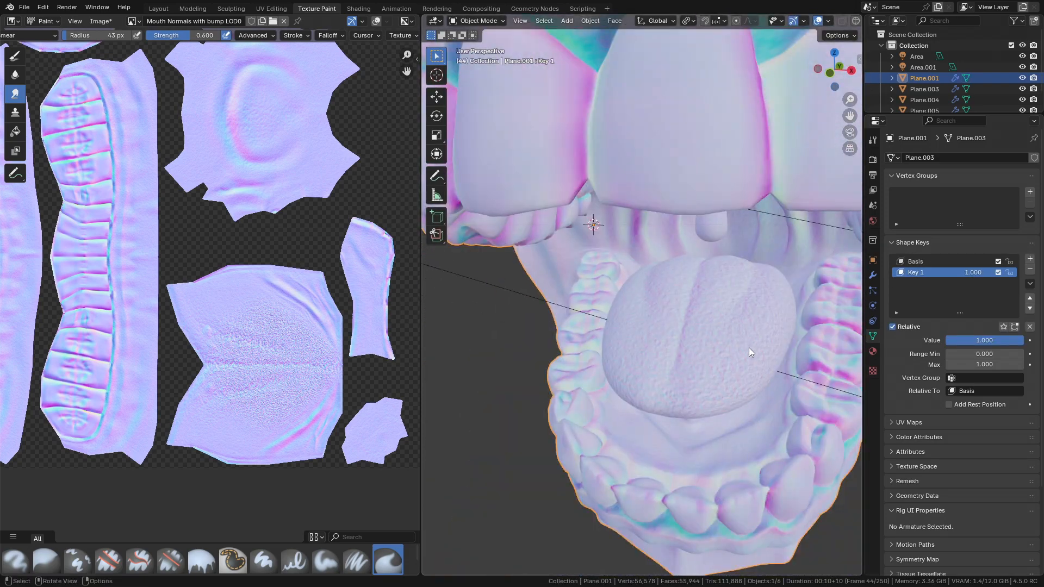
scroll(388, 381, up, 2)
scroll(388, 381, up, 1)
Save the baked normal image as Mouth Normals with bump LOD1.png in the textures\4K folder.
click(100, 21)
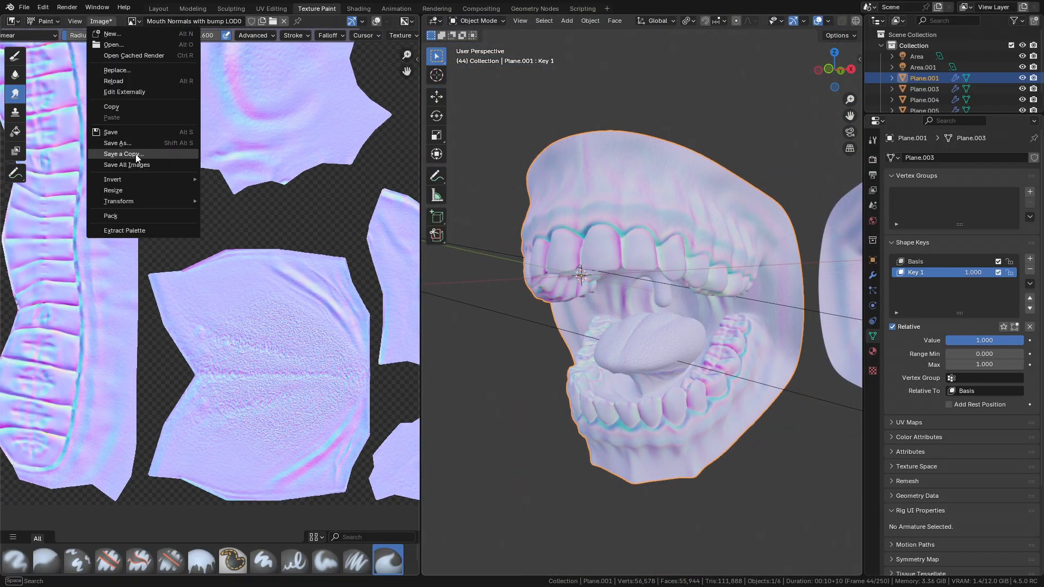
click(131, 156)
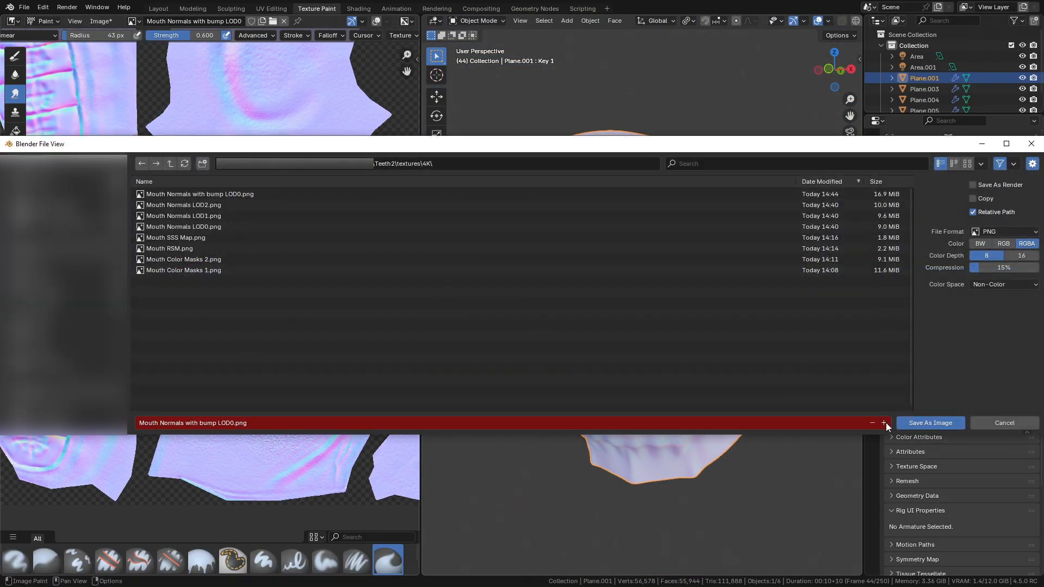
click(929, 423)
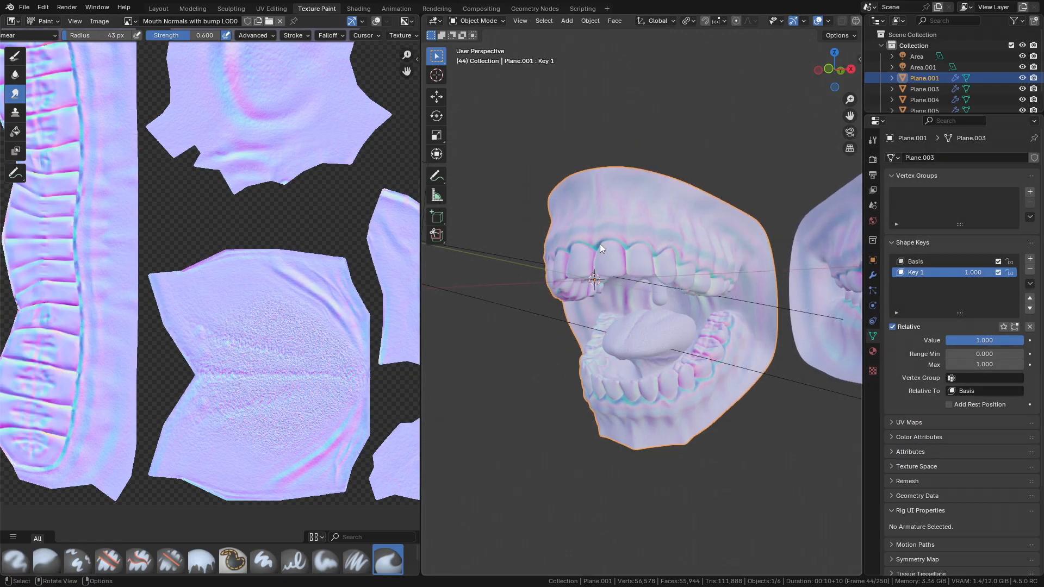
Load Mouth Normals LOD2.png into the Normal Map's image texture node and set its color space to Non-Color.
click(358, 8)
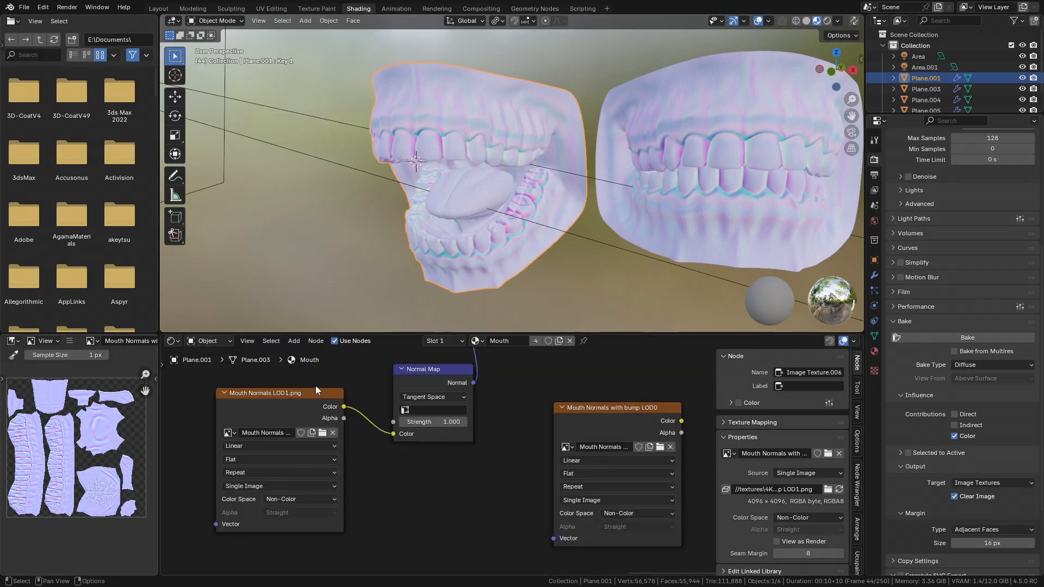
click(322, 433)
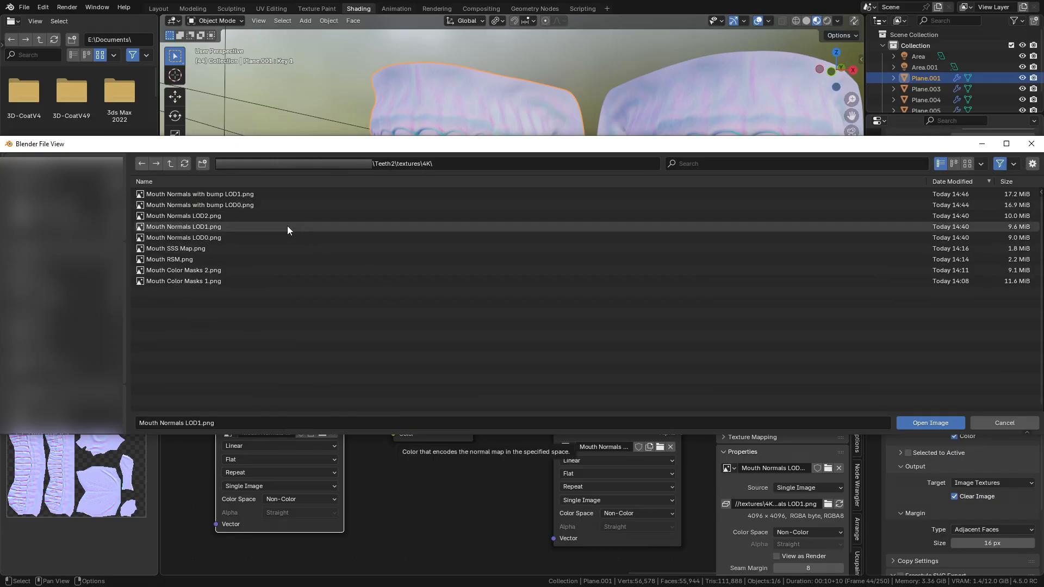
double_click(236, 216)
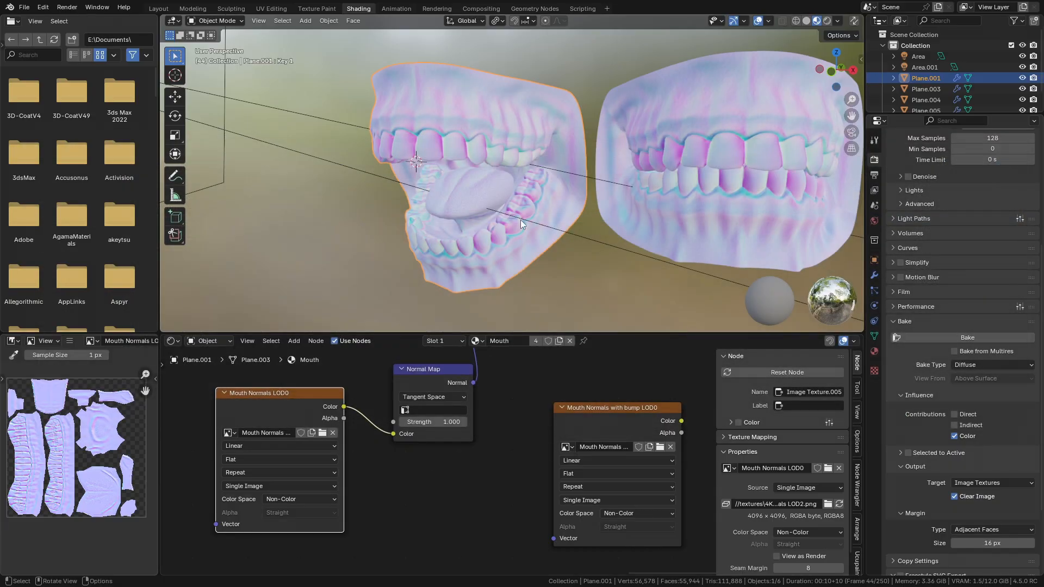
click(299, 538)
click(377, 488)
Bake the Diffuse color with the LOD2 normals into the Mouth Normals with bump LOD0 image node.
scroll(448, 408, down, 1)
middle_drag(587, 476, 521, 464)
scroll(520, 465, up, 2)
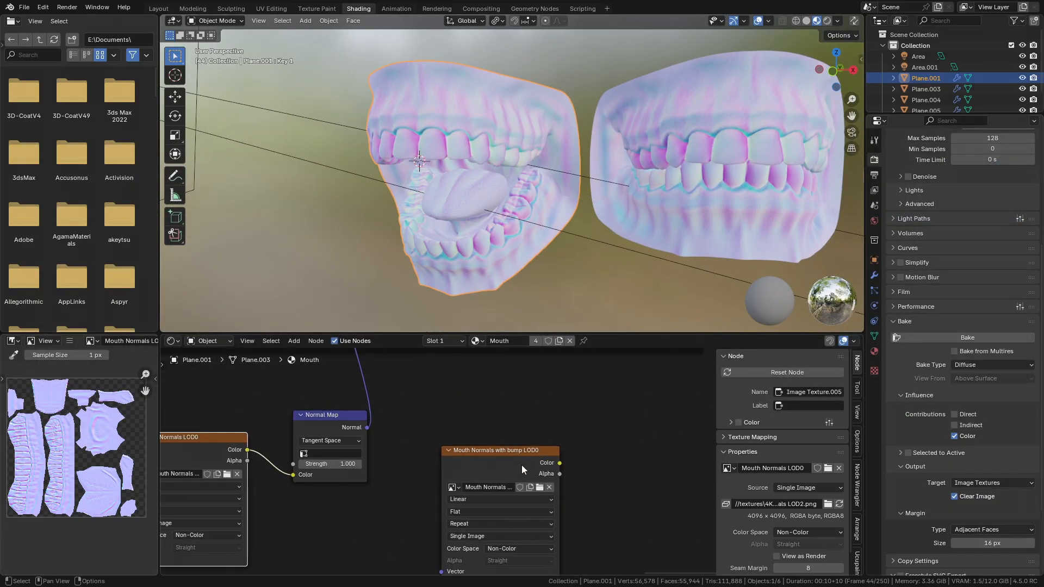
middle_drag(521, 414, 375, 550)
scroll(369, 377, down, 7)
middle_drag(466, 386, 490, 261)
scroll(497, 403, up, 1)
click(448, 435)
scroll(518, 201, up, 3)
click(946, 333)
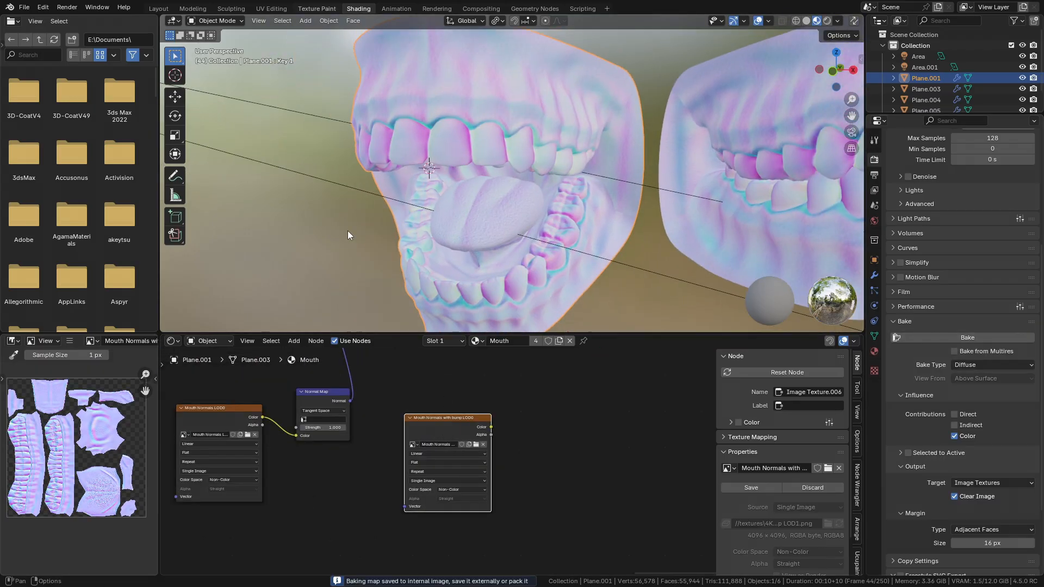
Save the baked normal image as Mouth Normals with bump LOD2.png in the textures\4K folder.
click(316, 8)
click(101, 21)
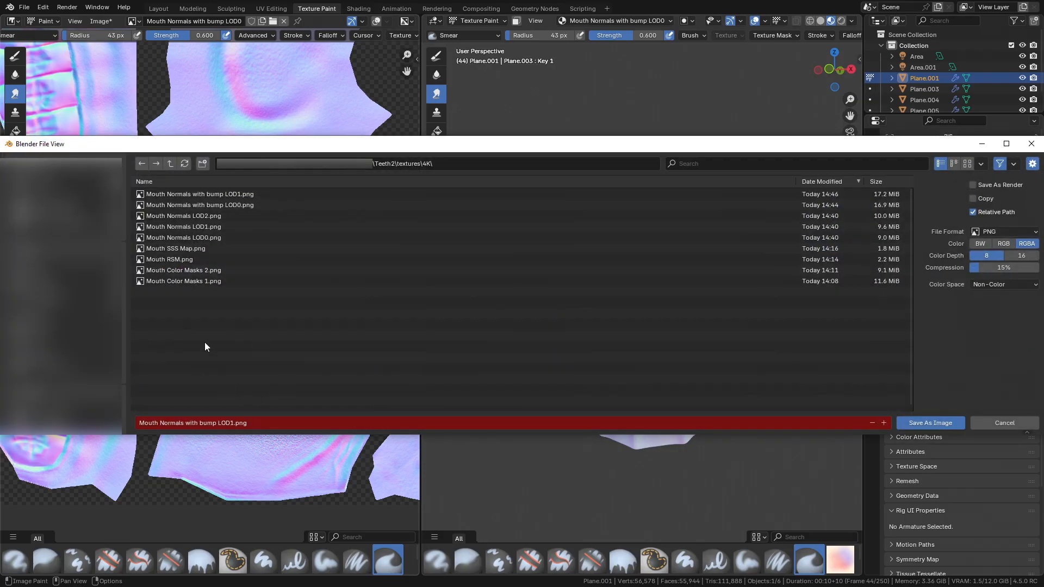
click(884, 424)
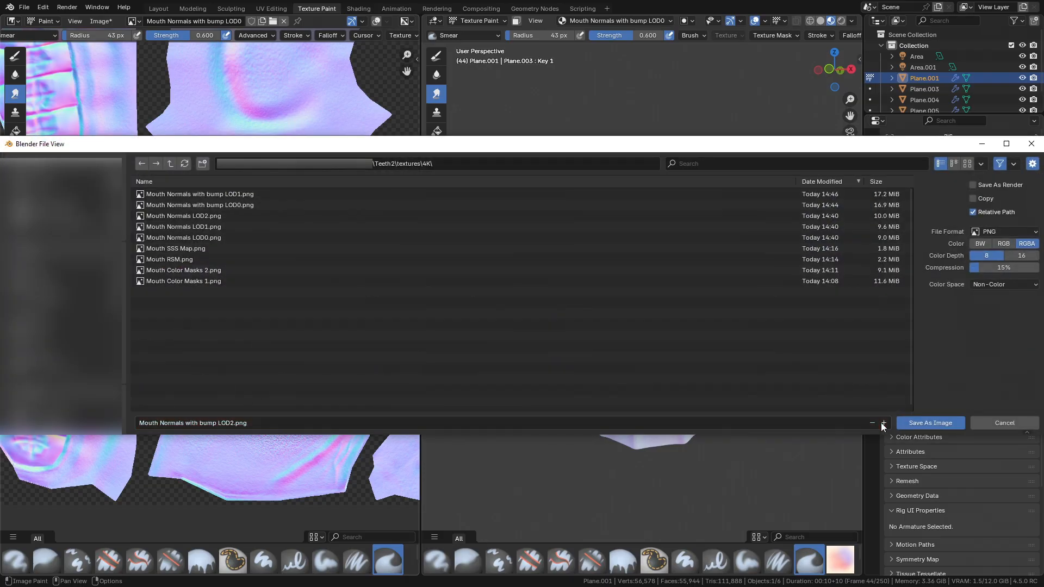
click(931, 423)
Select the Normal Map's image texture node and the closed-mouth mesh Plane.003 in the Shading workspace.
click(363, 9)
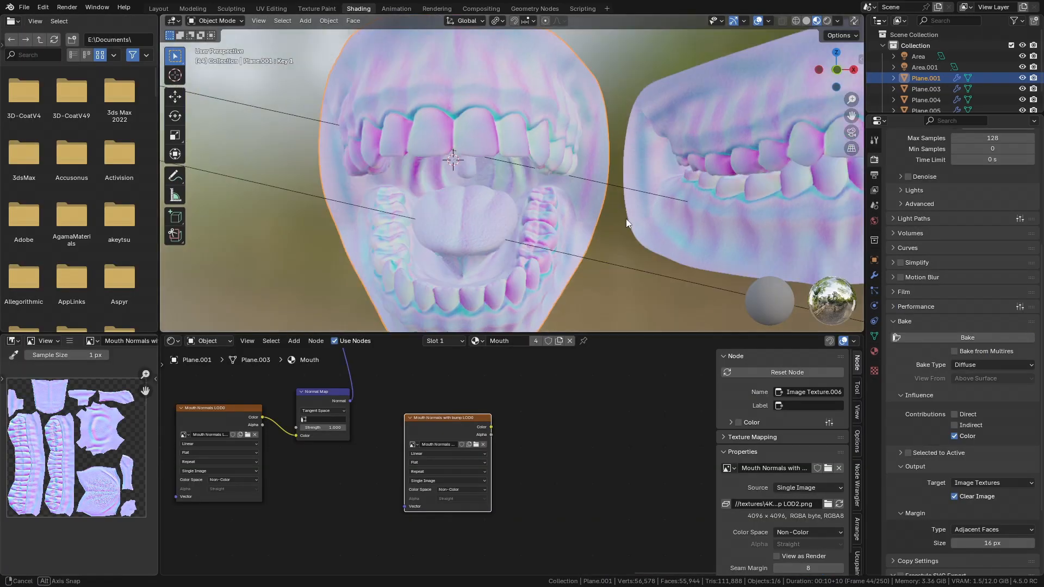
scroll(609, 232, down, 6)
shift+middle_drag(539, 266, 490, 269)
scroll(309, 426, up, 1)
mouse_move(309, 425)
middle_down()
mouse_move(394, 476)
mouse_move(542, 481)
middle_up()
scroll(462, 463, up, 2)
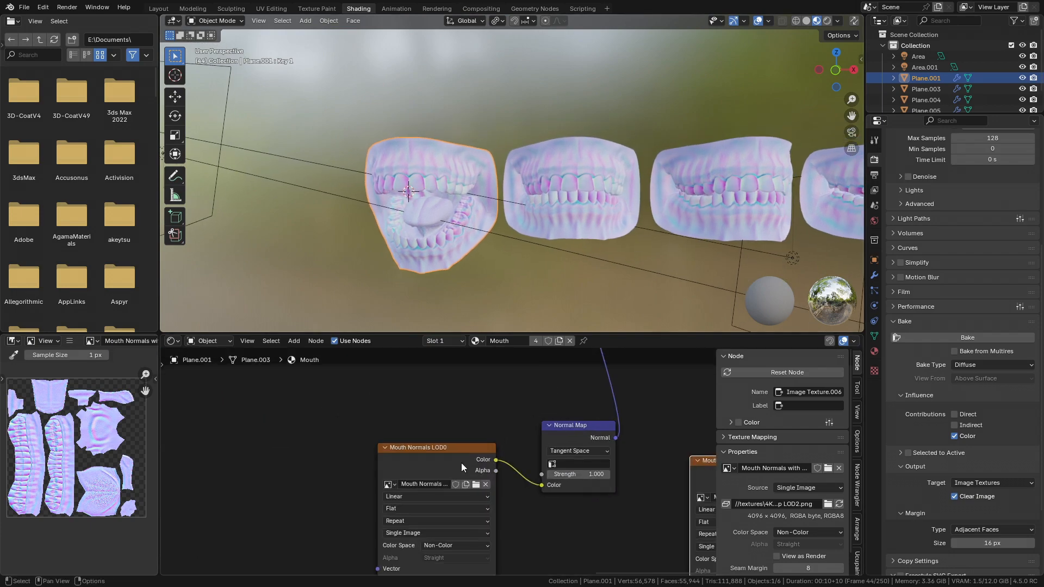
click(461, 462)
middle_drag(533, 242, 525, 246)
scroll(525, 246, up, 2)
click(526, 246)
Load Mouth Normals with bump LOD0.png into the Normal Map's image texture node and set it to Non-Color.
click(476, 484)
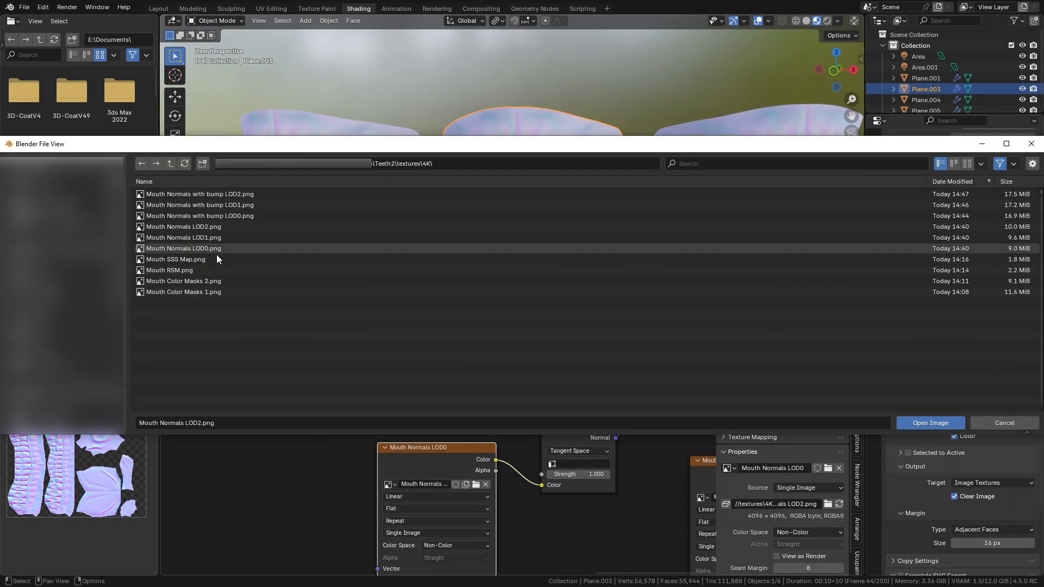
double_click(258, 215)
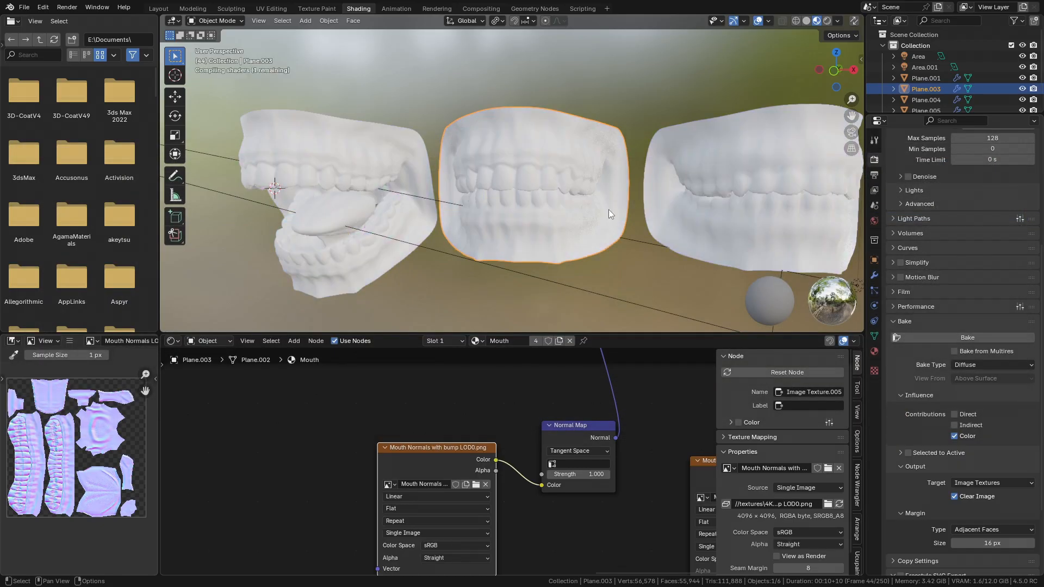
click(452, 530)
click(565, 463)
Connect the Principled BSDF to the Material Output and view the shaded mouth meshes.
scroll(547, 454, down, 6)
middle_drag(573, 436, 502, 565)
scroll(498, 196, down, 1)
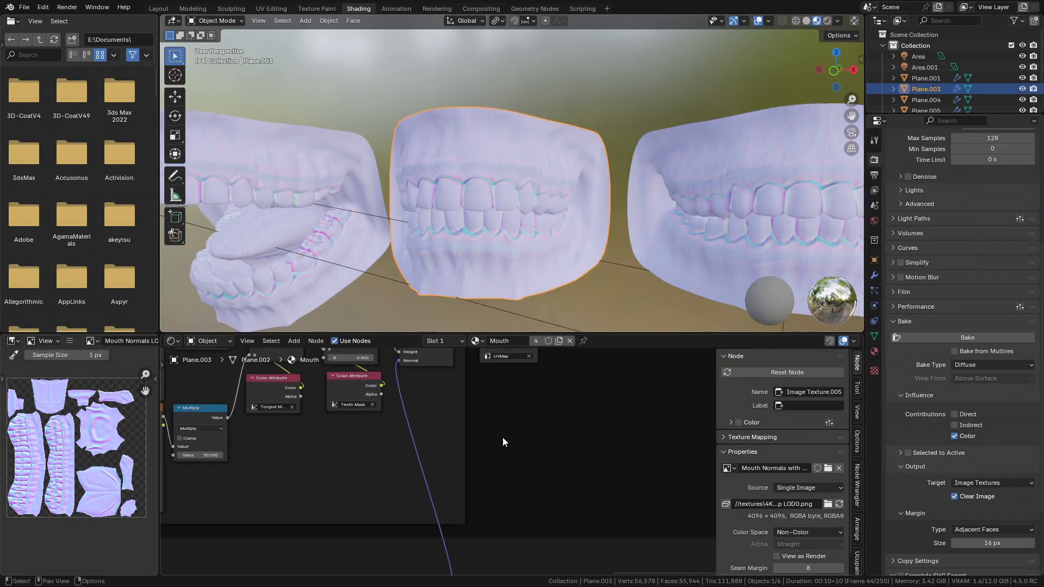
middle_drag(502, 437, 481, 353)
click(481, 524)
mouse_move(481, 524)
middle_down()
mouse_move(366, 494)
mouse_move(737, 24)
mouse_move(583, 371)
mouse_move(494, 298)
mouse_move(463, 511)
middle_up()
click(403, 521)
scroll(583, 371, down, 3)
scroll(544, 435, up, 1)
ctrl+shift+click(576, 399)
mouse_move(544, 272)
middle_down()
mouse_move(504, 230)
mouse_move(497, 188)
mouse_move(593, 153)
mouse_move(628, 67)
mouse_move(657, 127)
mouse_move(579, 136)
mouse_move(526, 122)
mouse_move(602, 120)
mouse_move(579, 126)
mouse_move(638, 79)
middle_up()
scroll(497, 188, up, 1)
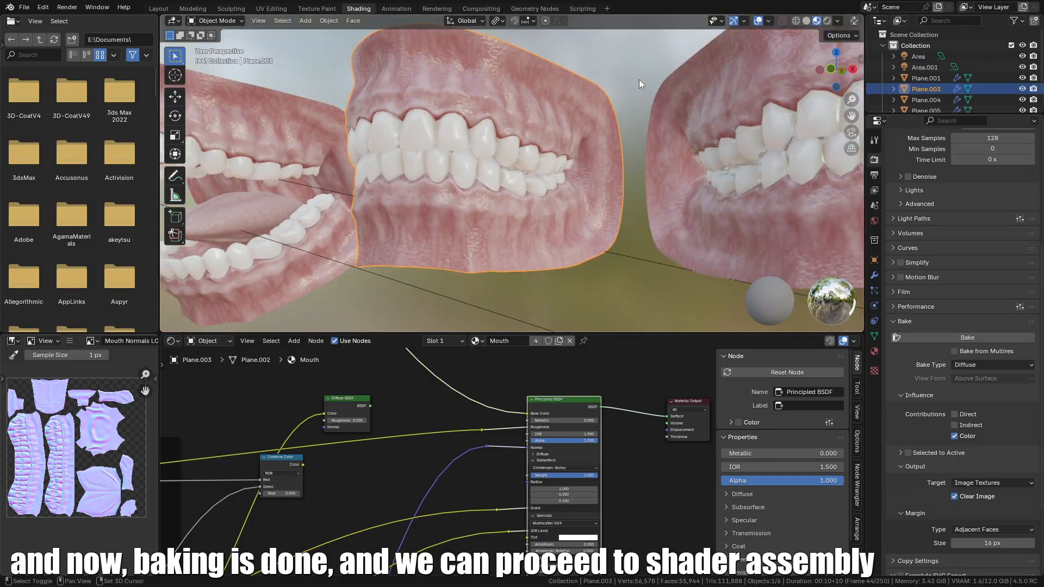
scroll(606, 98, up, 3)
scroll(668, 157, down, 6)
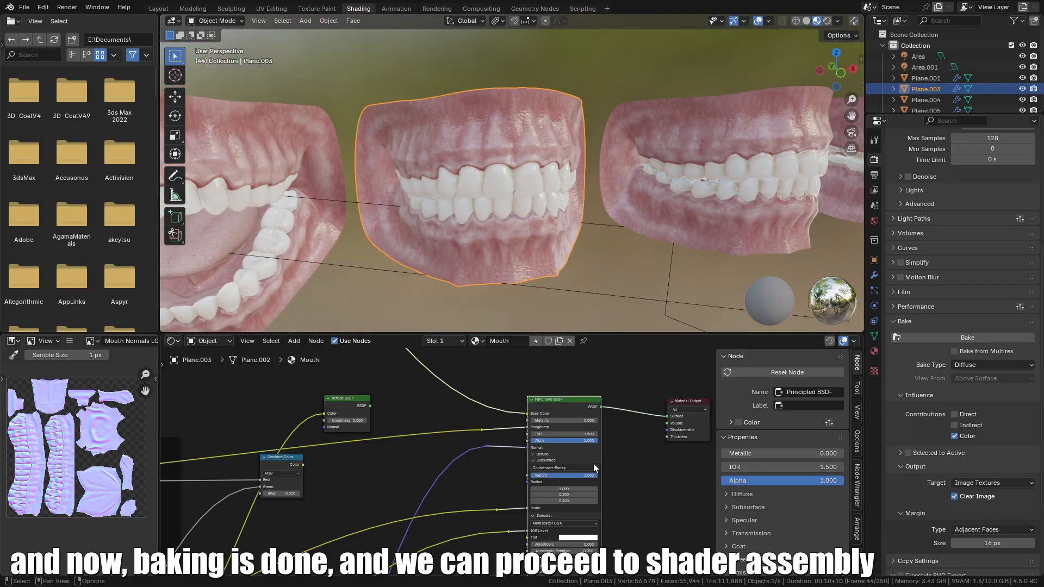
Remove the Diffuse BSDF node attached to the Object to Tangent Space Normals Converter.
scroll(594, 466, down, 1)
middle_drag(594, 466, 544, 373)
scroll(515, 479, down, 7)
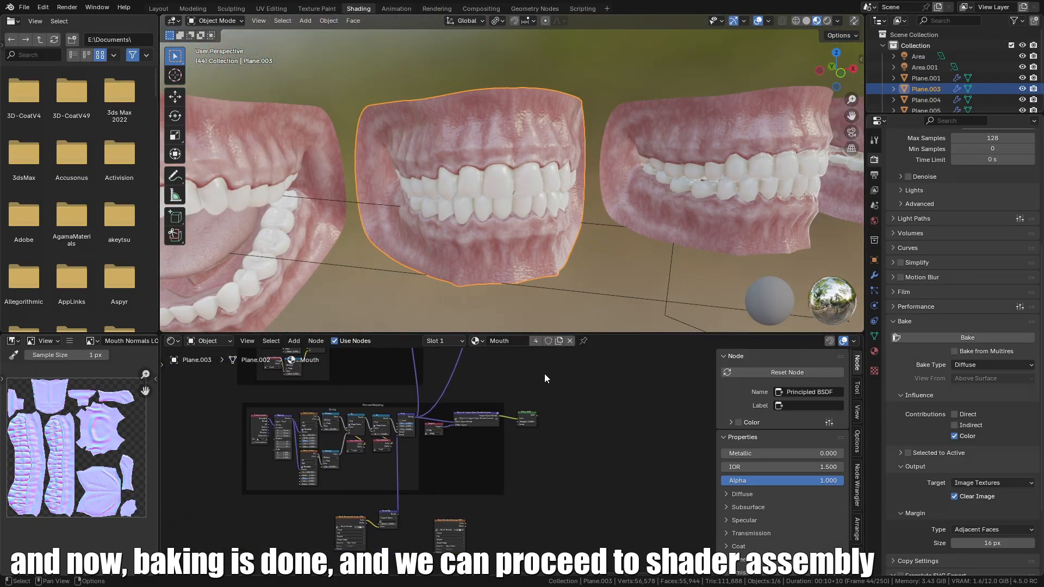
scroll(545, 381, up, 4)
middle_drag(547, 423, 520, 469)
scroll(520, 470, up, 1)
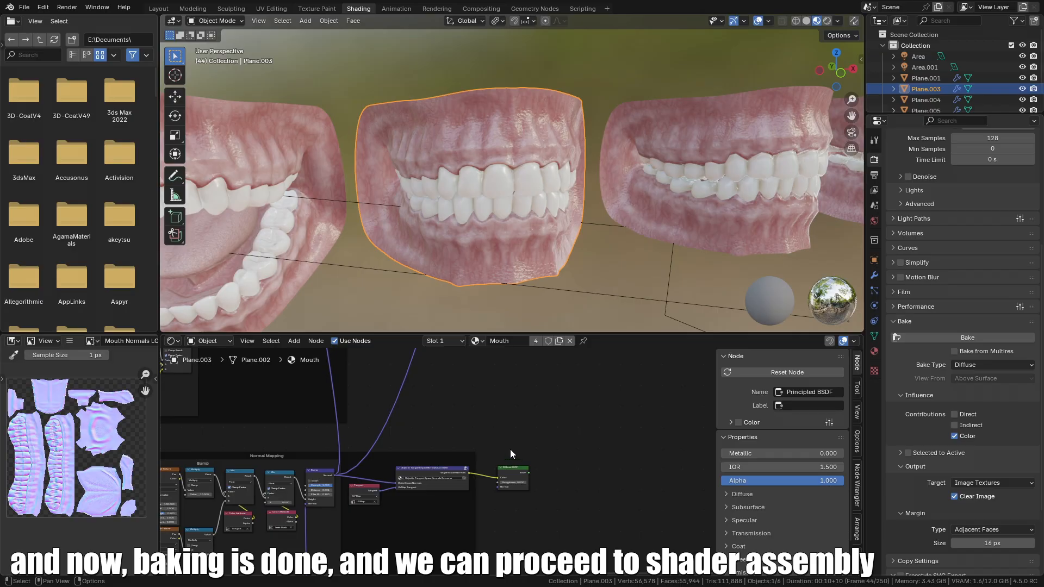
drag(511, 449, 549, 498)
key(ctrl+x)
middle_drag(549, 403, 538, 544)
scroll(538, 544, down, 3)
scroll(581, 288, down, 3)
mouse_move(580, 288)
middle_down()
mouse_move(585, 277)
mouse_move(570, 279)
mouse_move(594, 280)
middle_up()
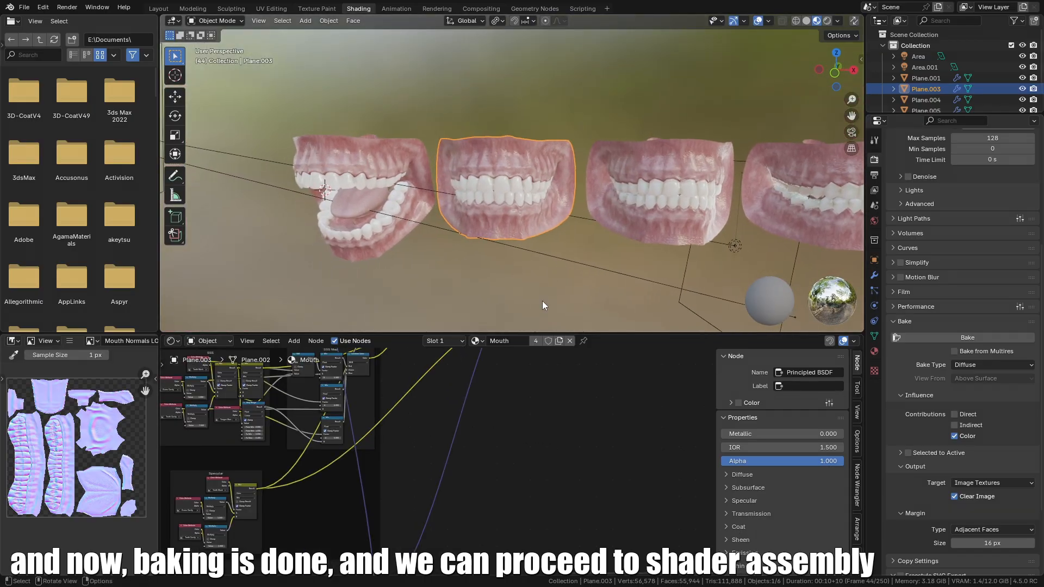